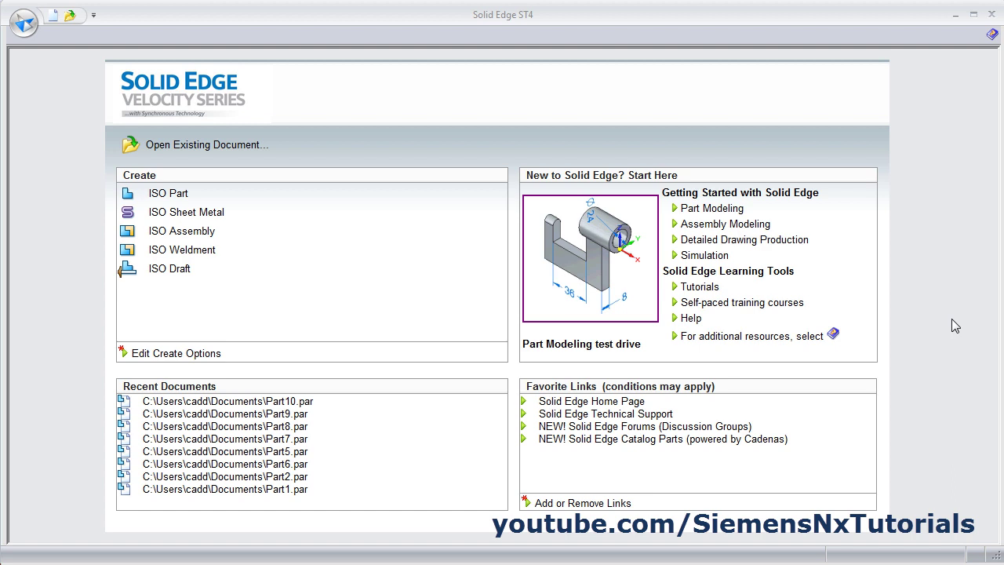
Step: Create a new ISO part document, Part3, and compare it with the EX1.pdf reference drawing
click(163, 195)
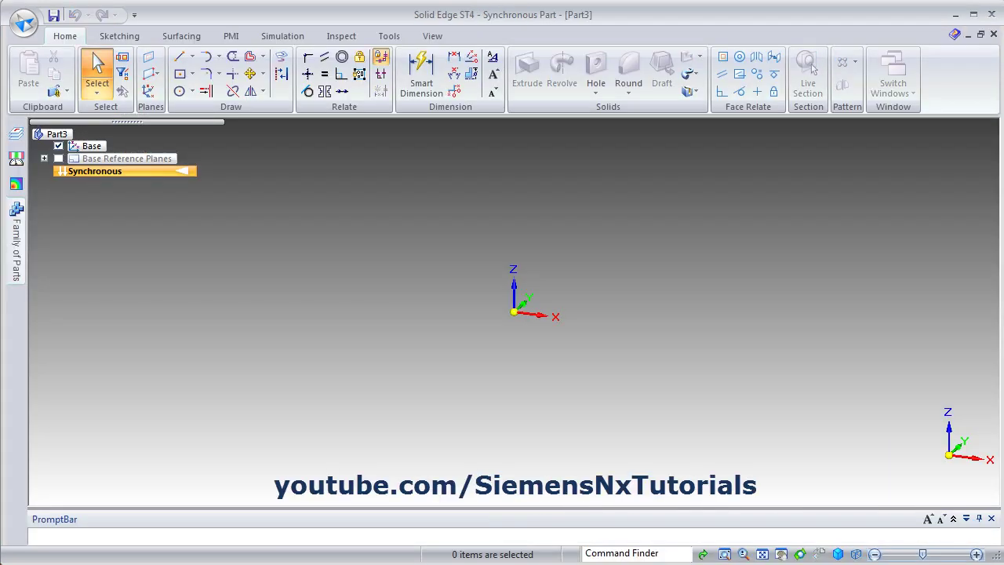
key(alt+Tab)
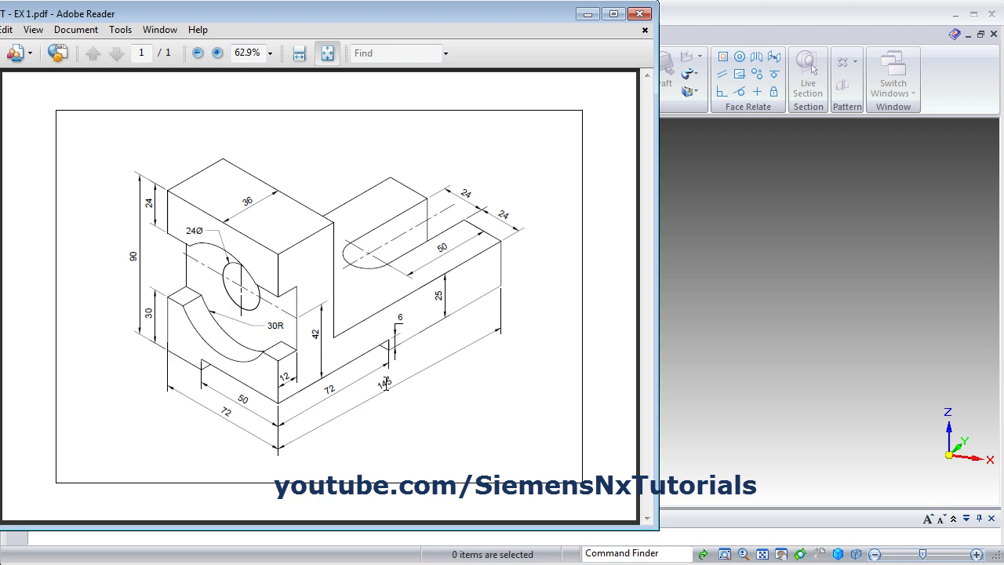
click(799, 310)
click(192, 74)
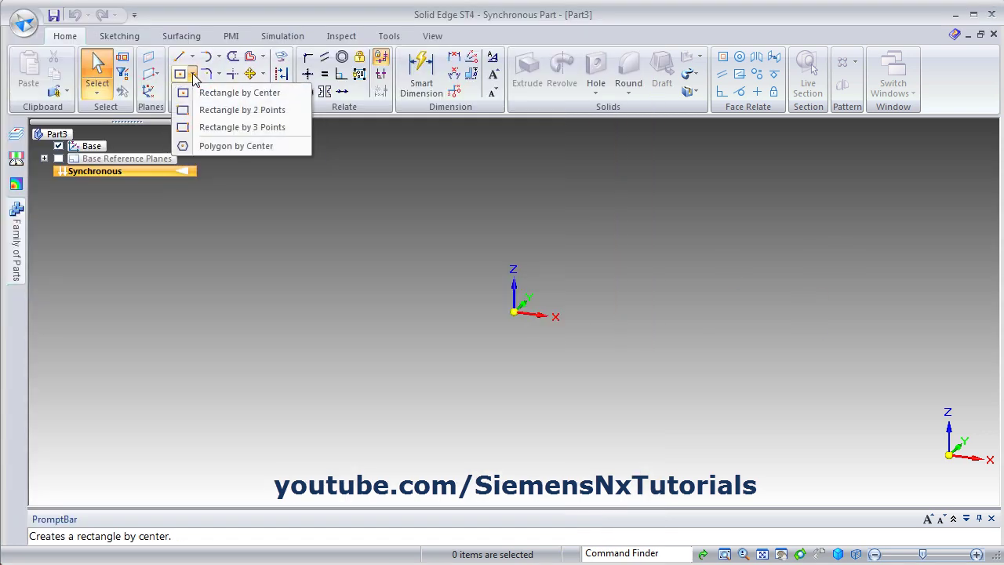
Step: Draw a two-point rectangle on the base plane from the origin, about 92 by 180 mm, and fit the view
click(211, 118)
key(alt+Tab)
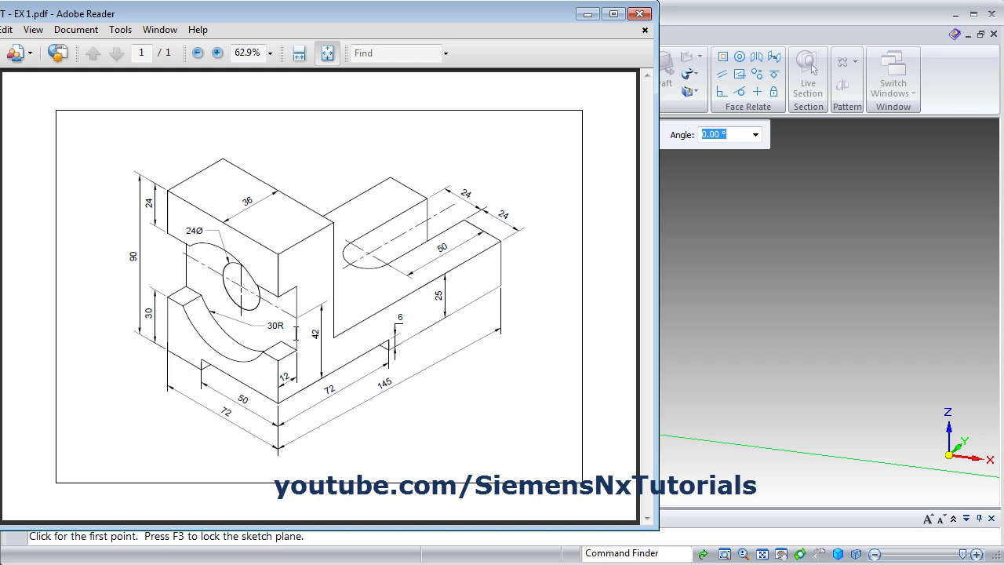
click(727, 26)
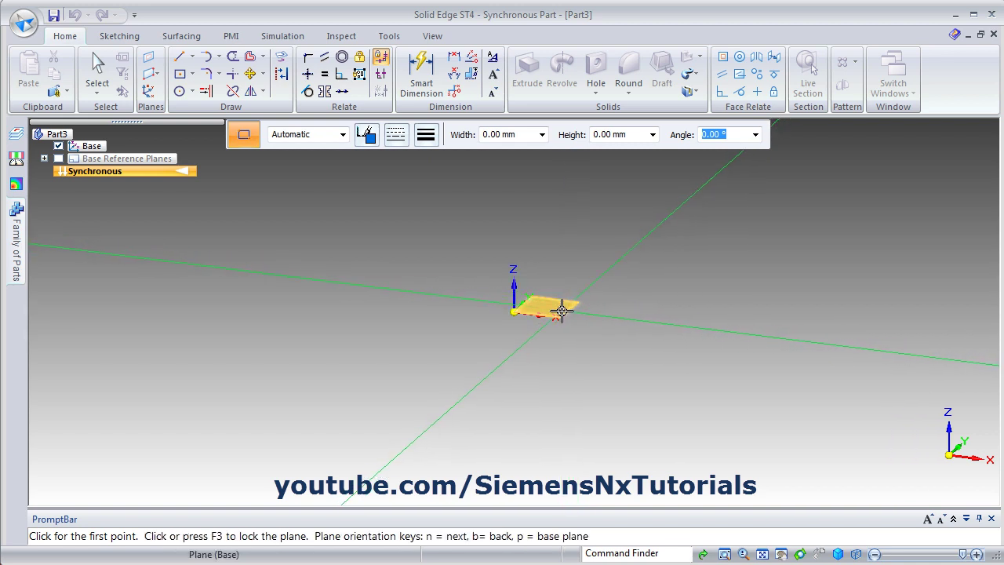
key(F3)
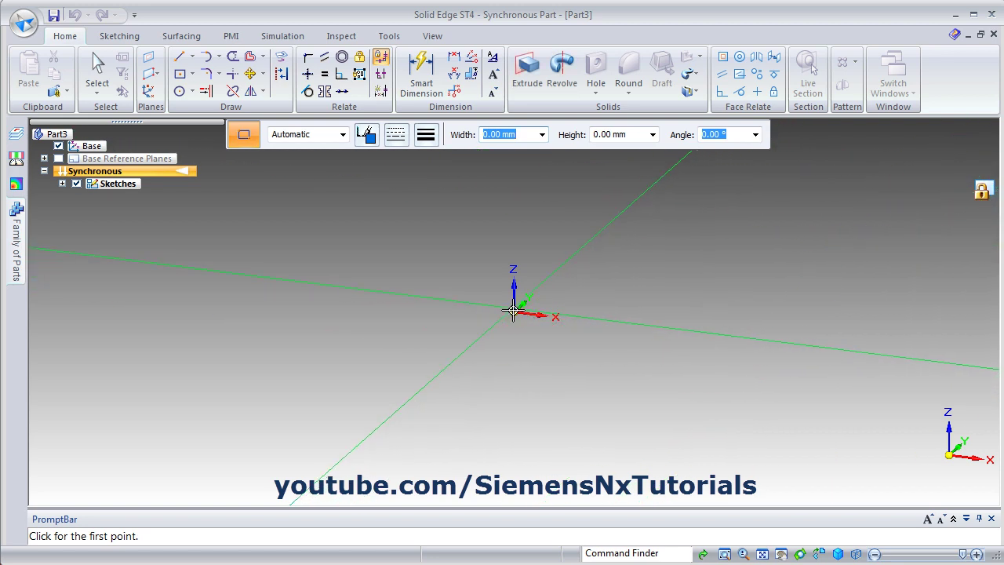
click(514, 313)
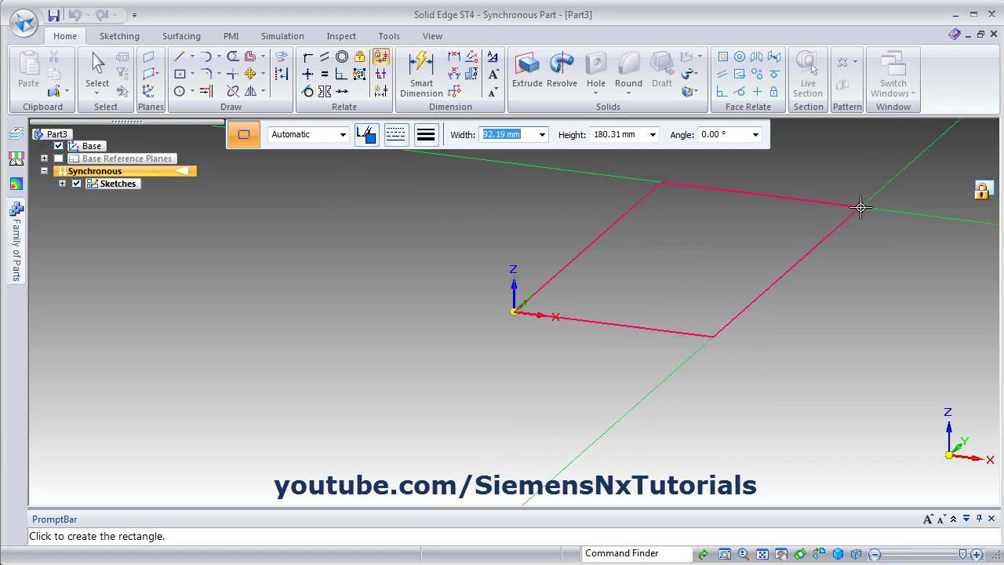
click(858, 208)
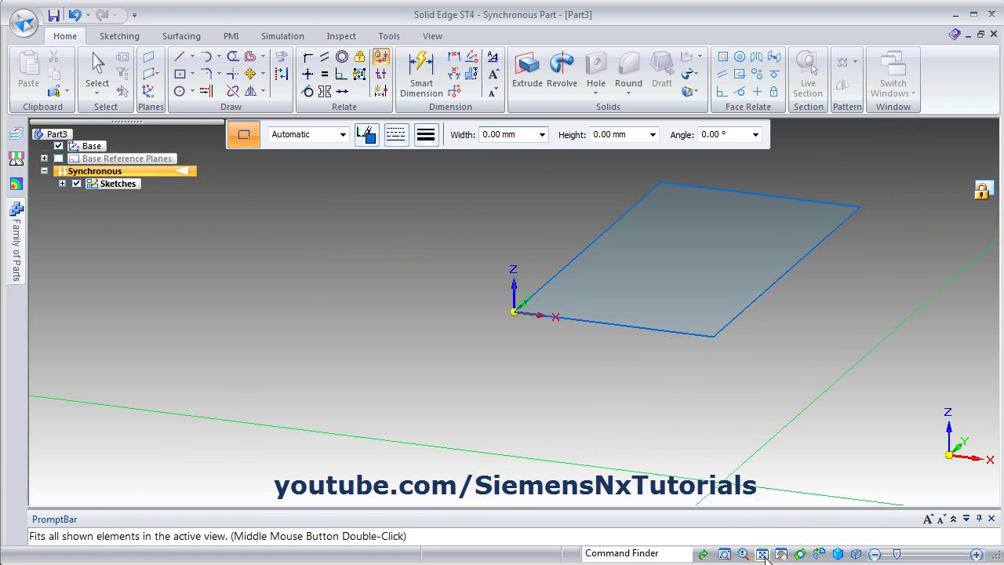
click(781, 553)
scroll(647, 376, up, 3)
scroll(642, 371, down, 1)
scroll(641, 371, down, 5)
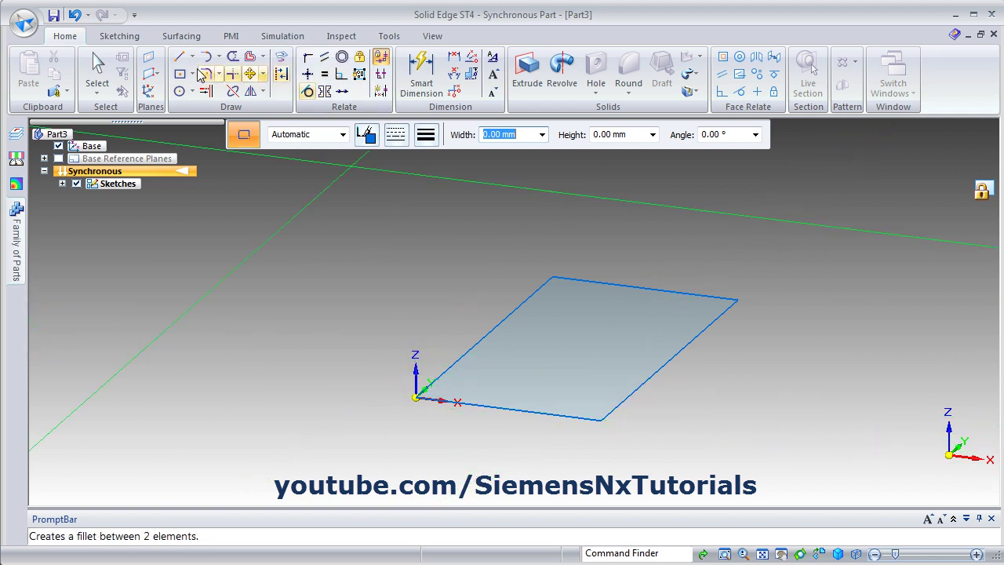
Step: Dimension the rectangle's long edge to 145 mm
click(424, 75)
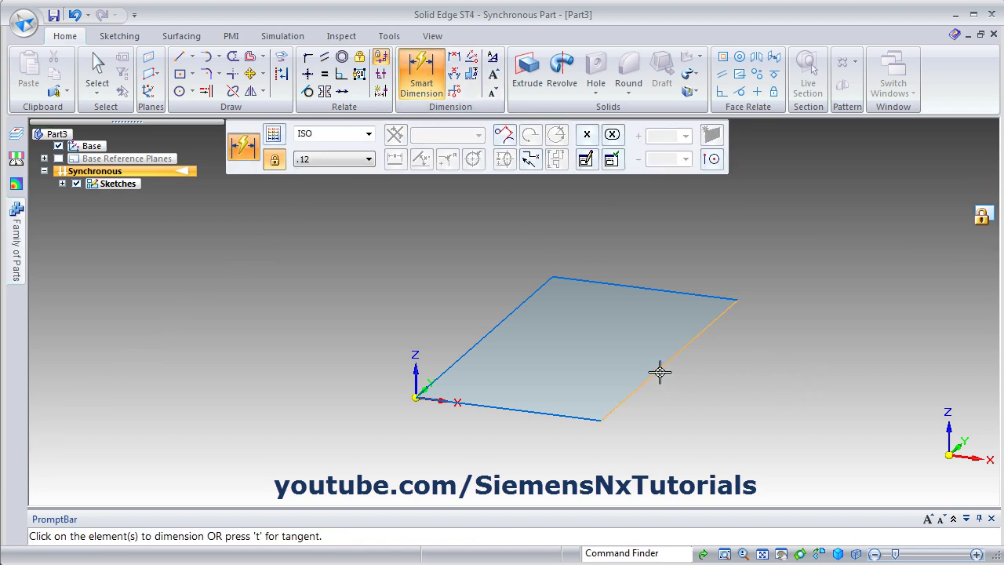
click(660, 371)
click(725, 370)
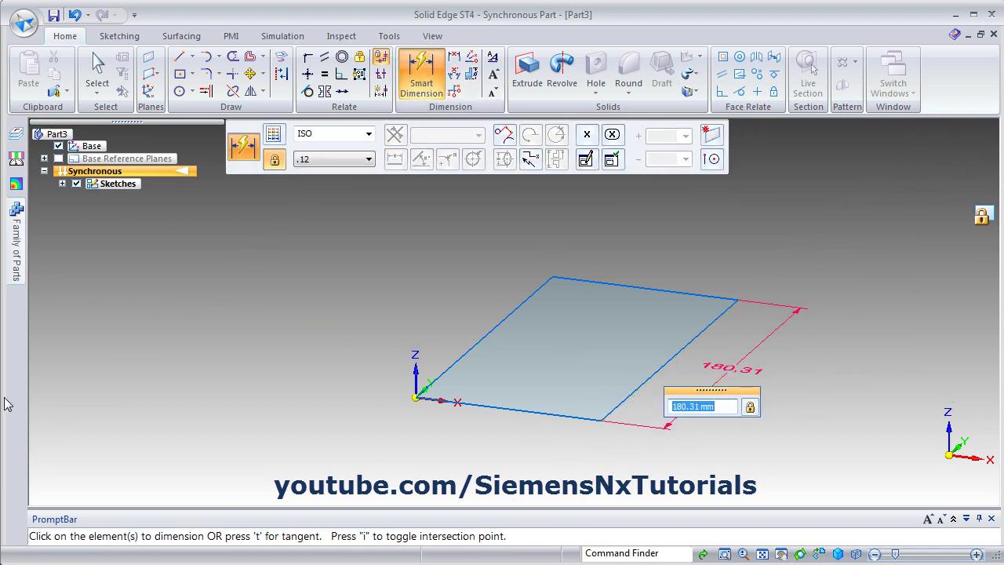
key(alt+Tab)
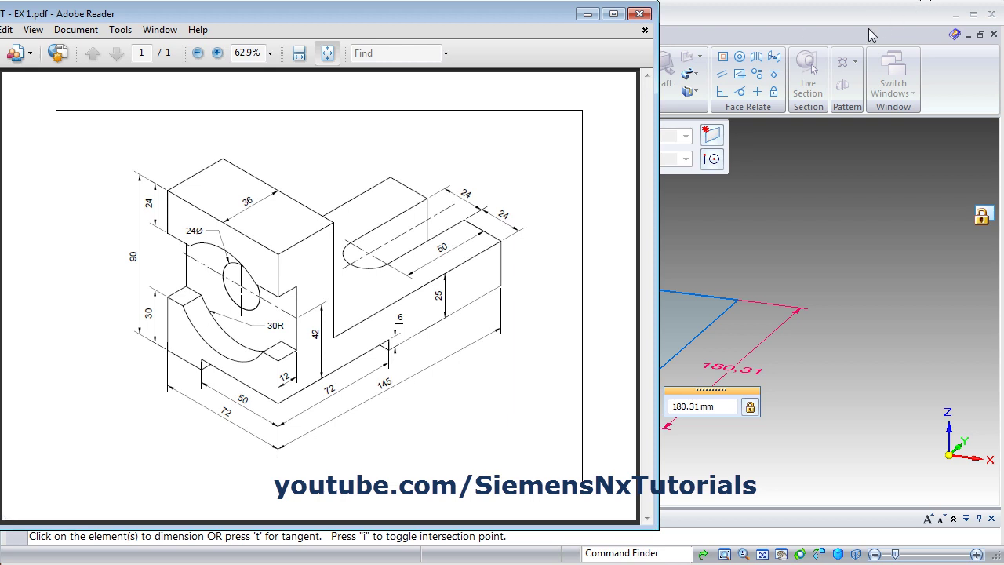
click(868, 29)
text(14)
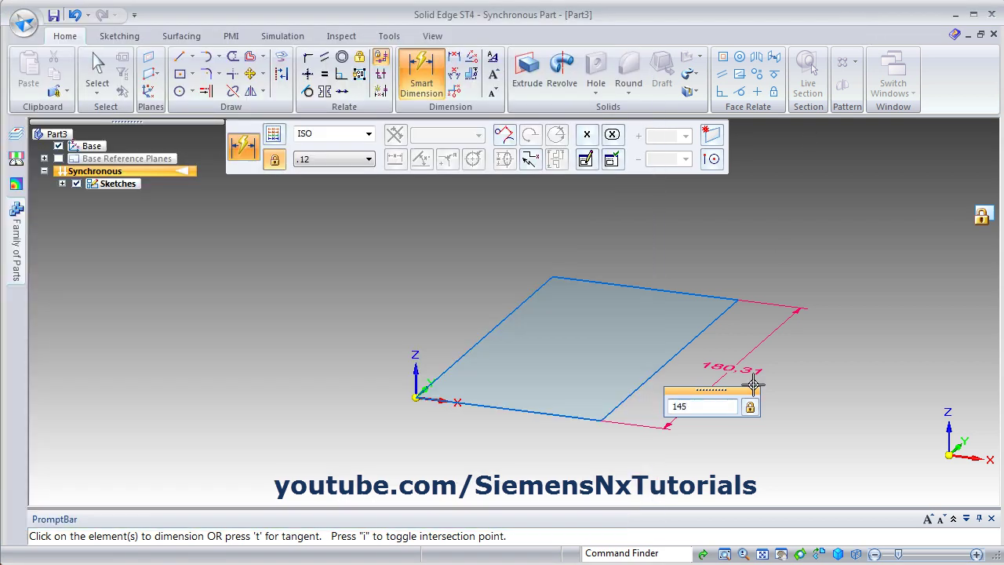
text(5)
key(Return)
Step: Dimension the rectangle's bottom edge to a 72 mm width
click(493, 419)
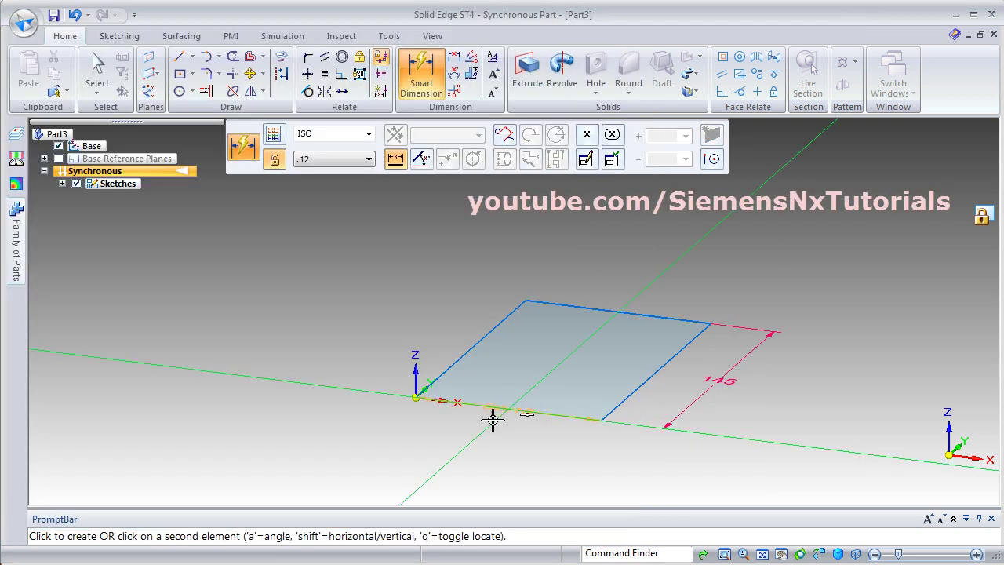
click(463, 430)
key(alt+Tab)
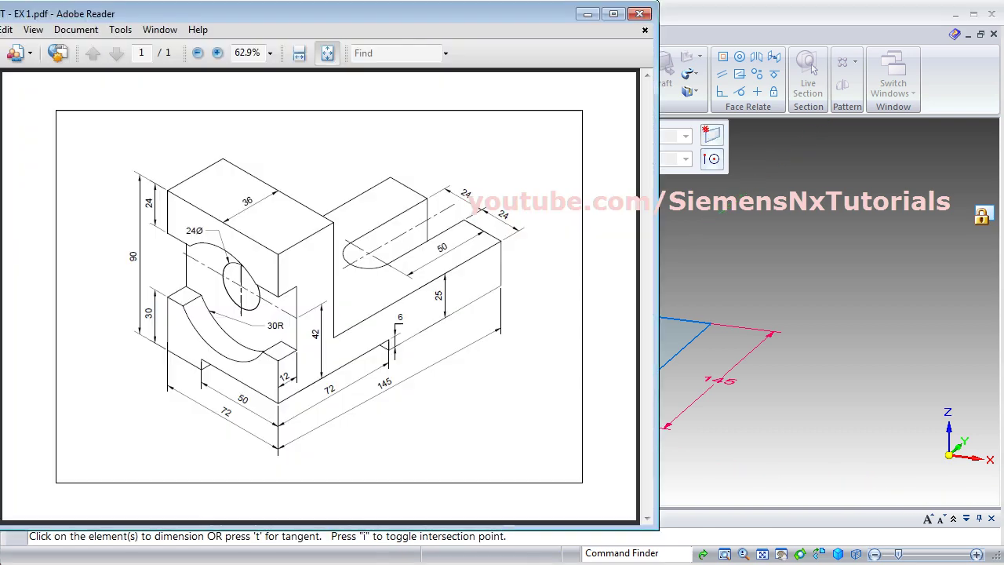
click(800, 44)
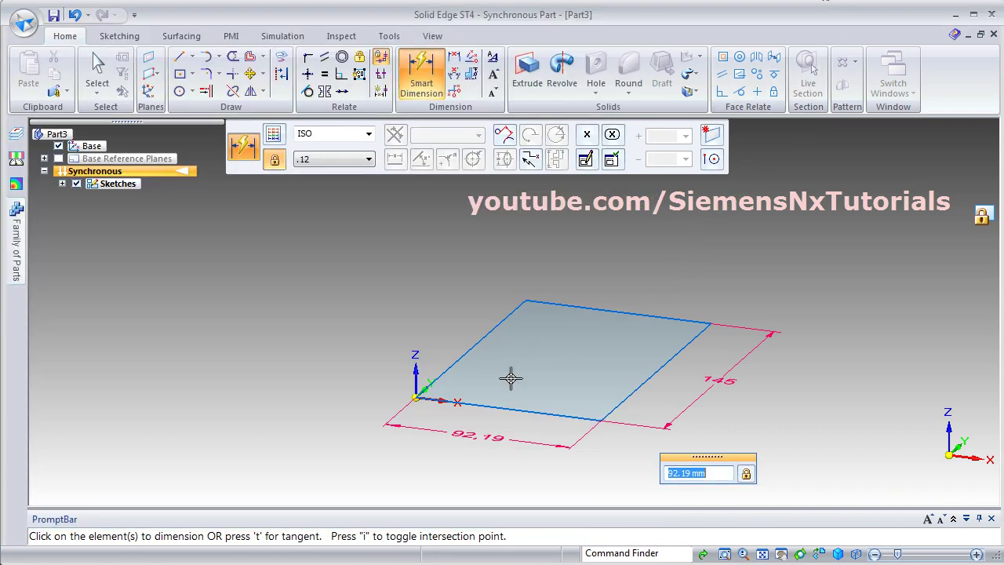
text(72)
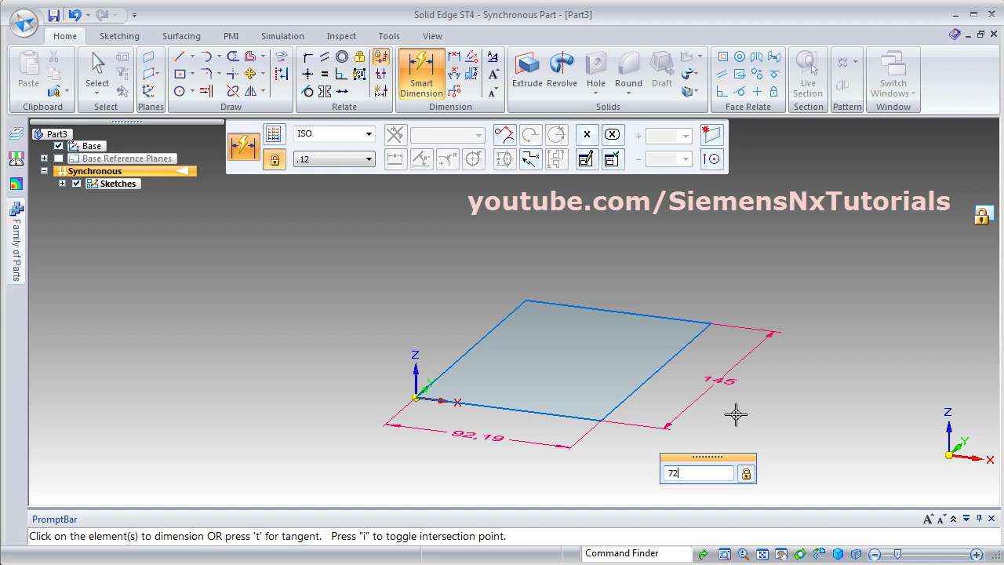
key(Return)
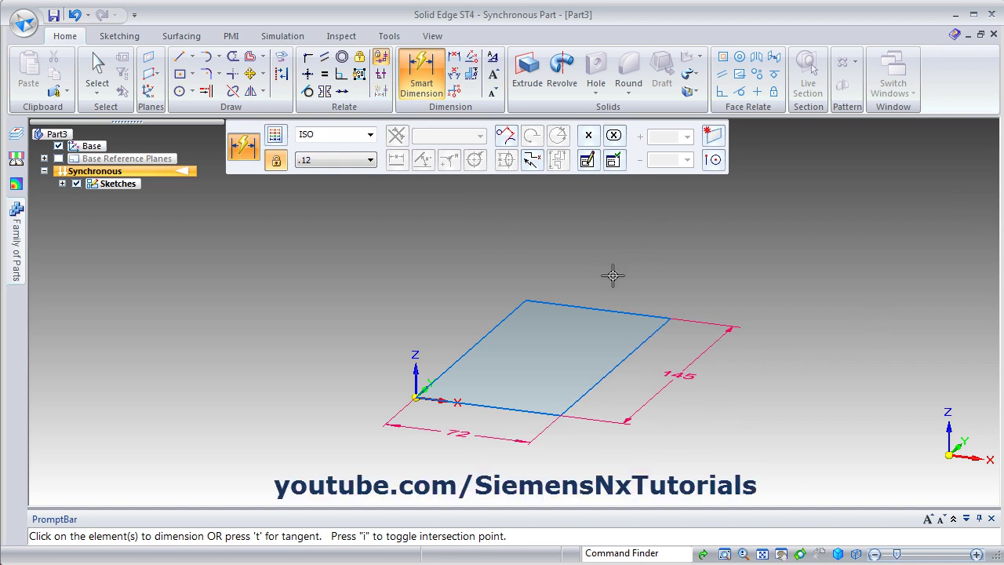
key(Escape)
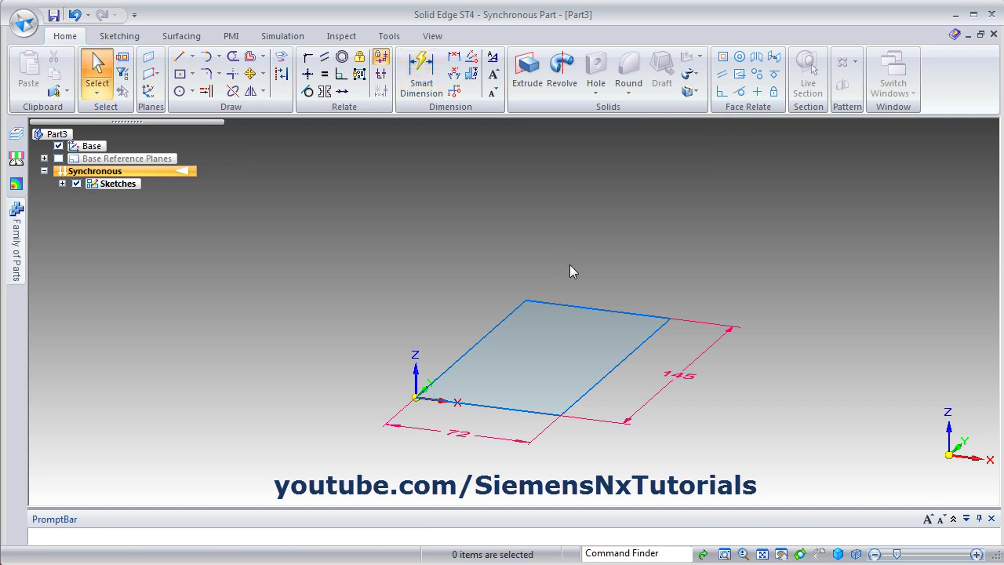
Step: Extrude the 145 × 72 mm rectangle upward 25 mm as Protrusion 1
click(559, 371)
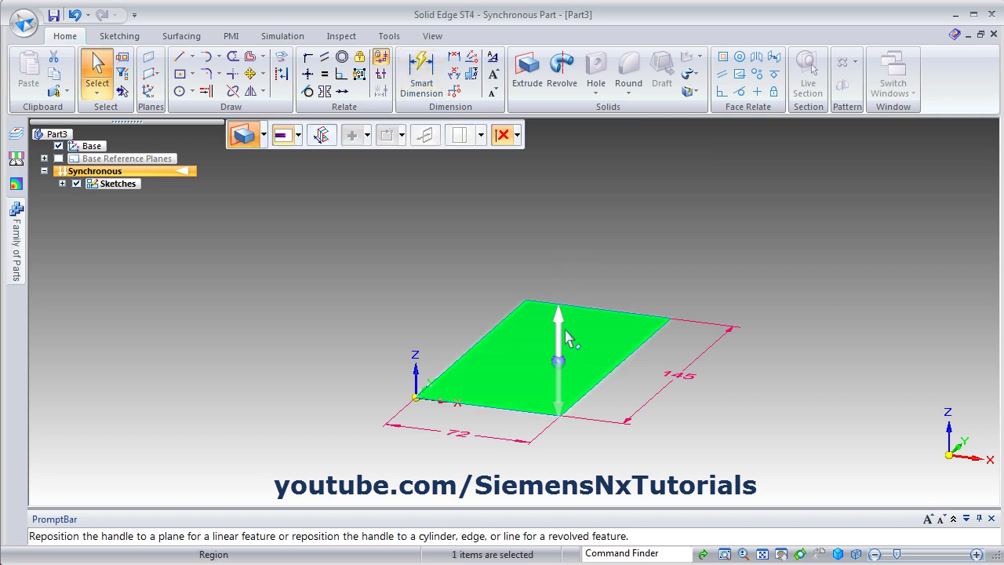
click(559, 333)
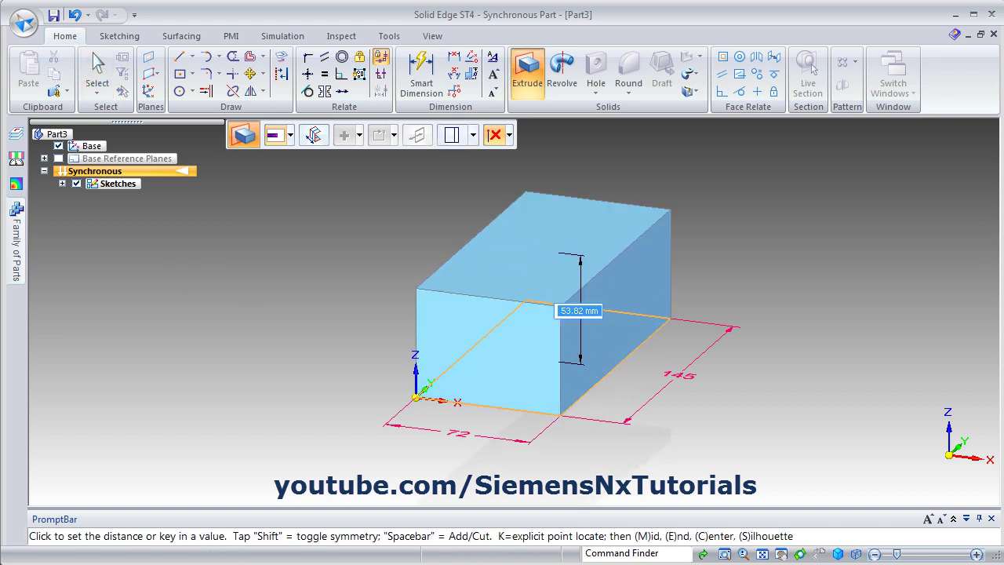
key(alt+Tab)
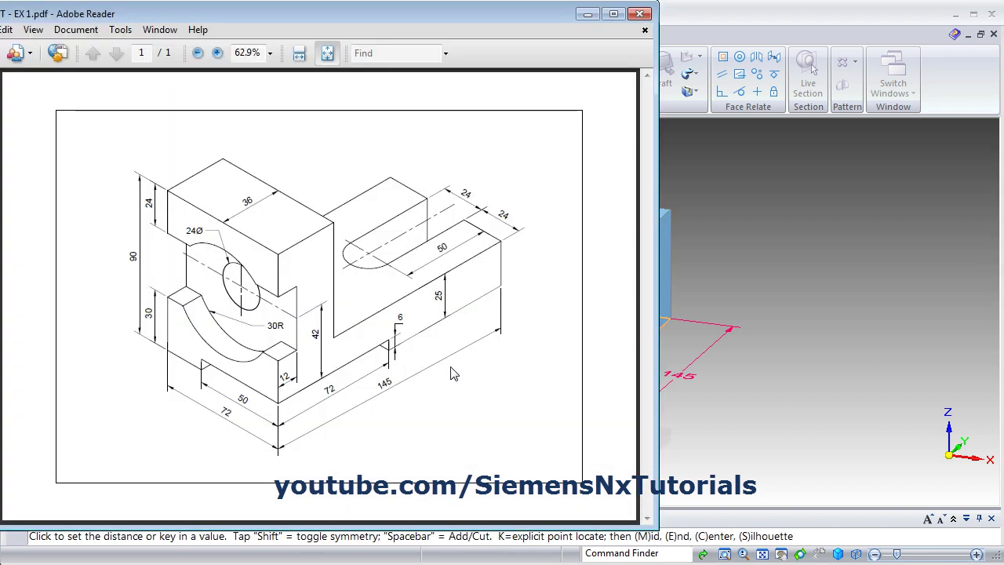
click(724, 25)
text(2)
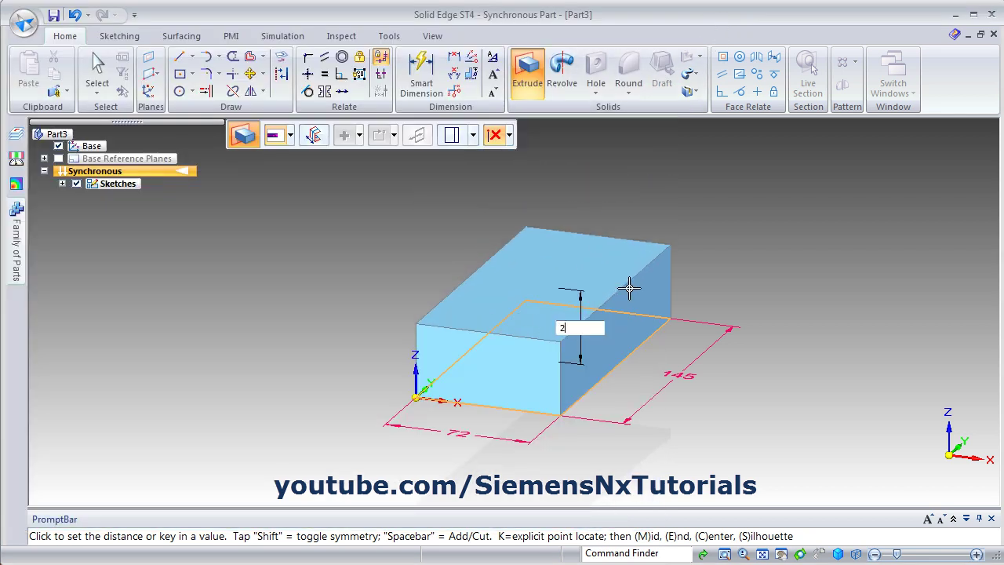
text(5)
key(Return)
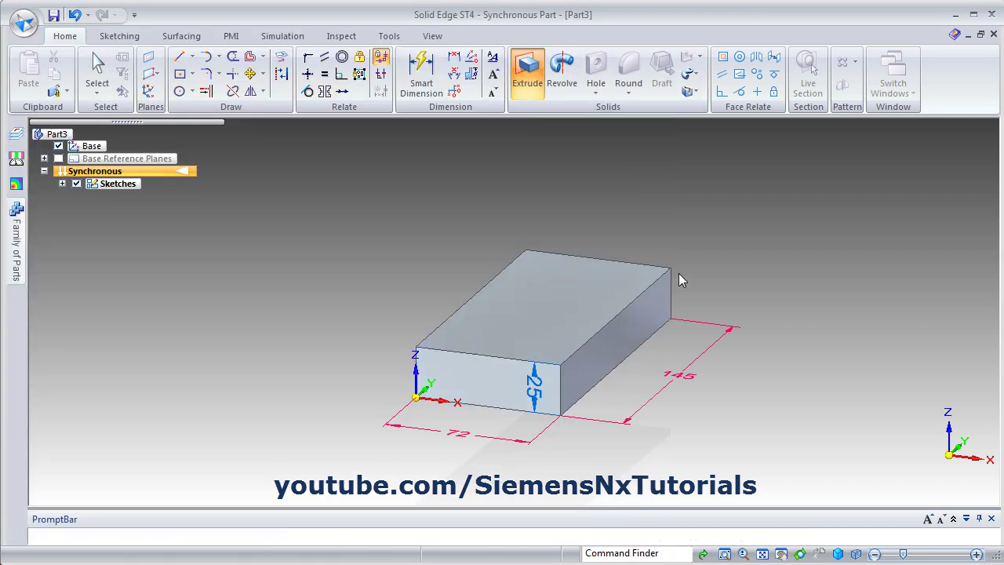
Step: Turn the block to the ISO view and uncheck PMI to hide its dimensions
click(839, 553)
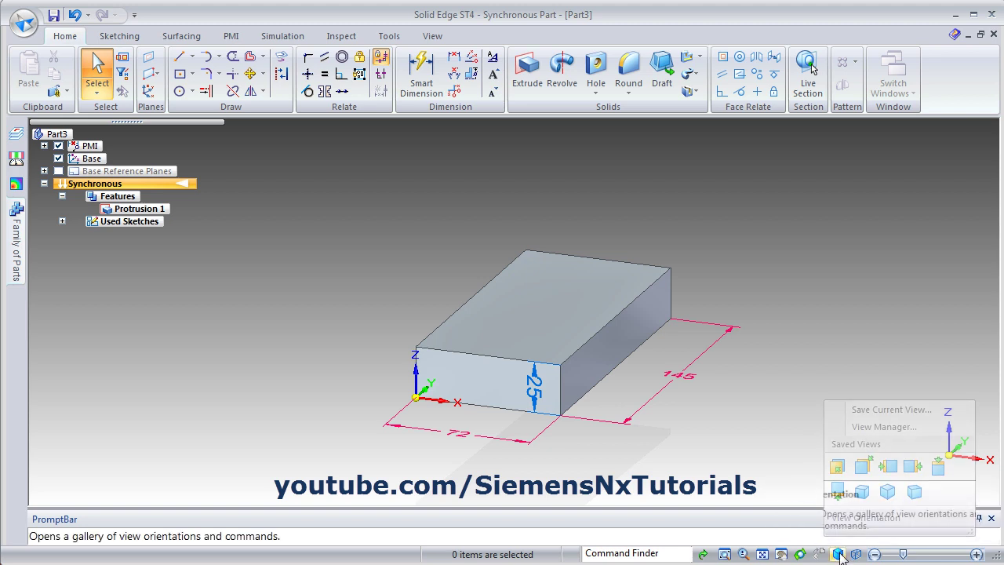
click(884, 494)
click(885, 494)
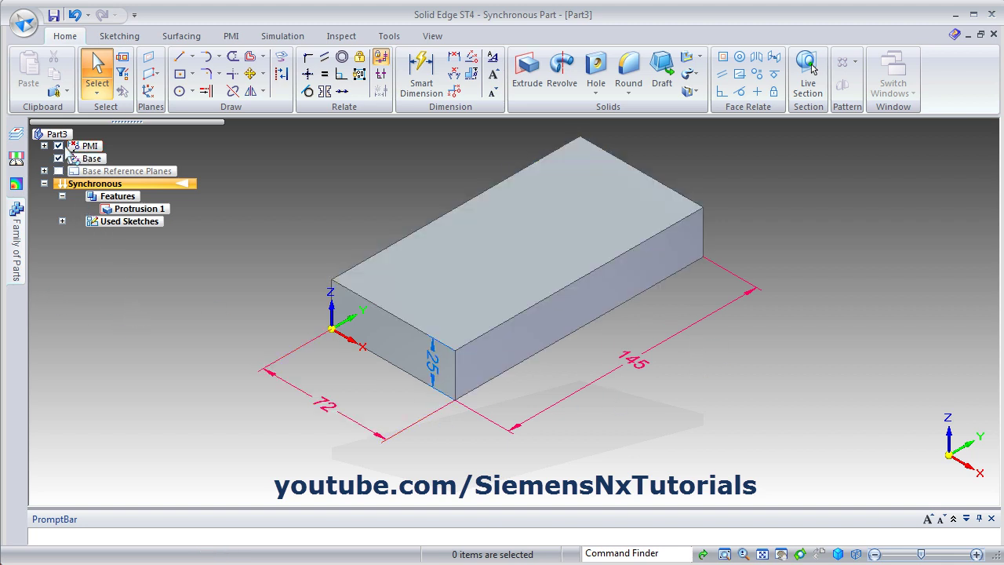
click(59, 146)
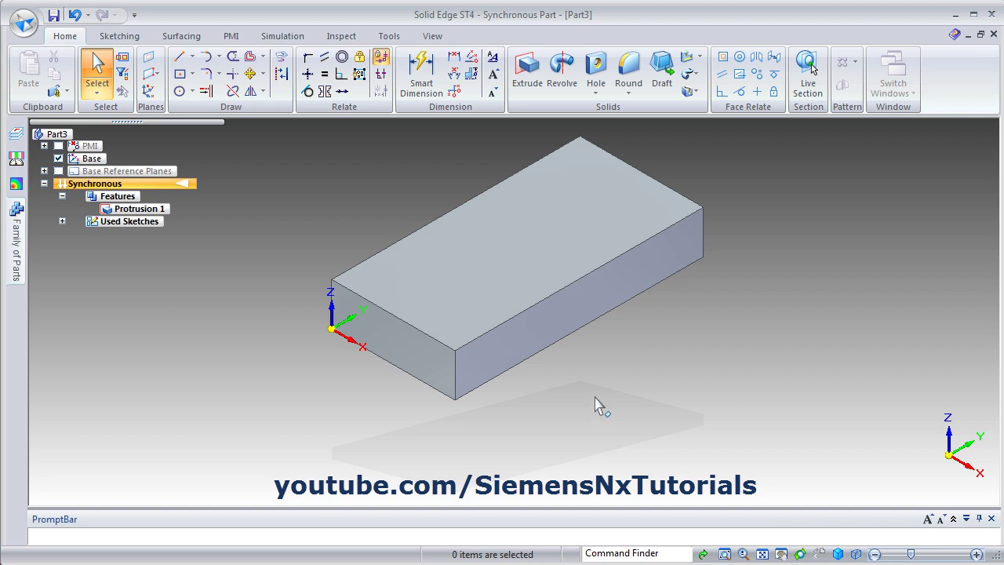
key(alt+Tab)
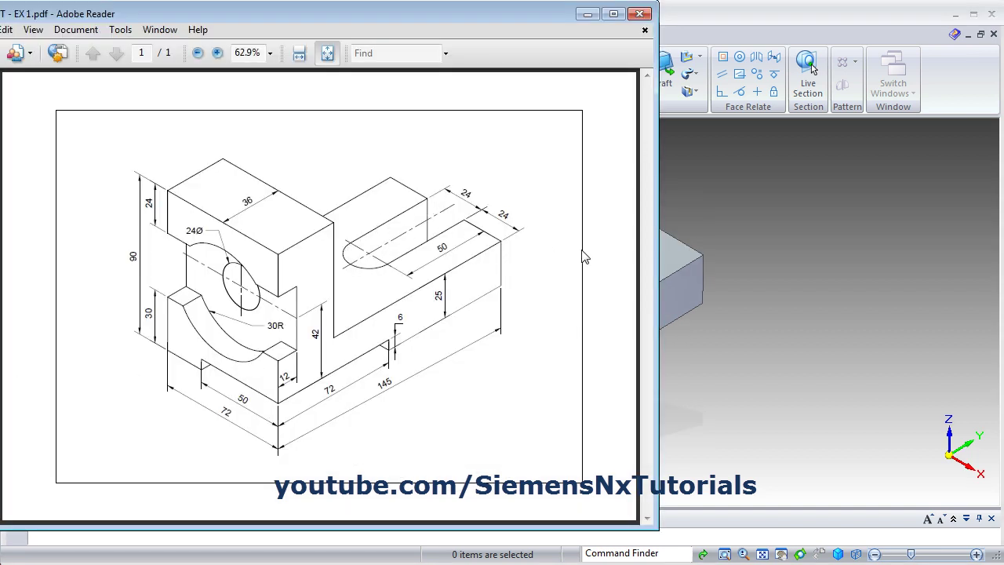
click(772, 279)
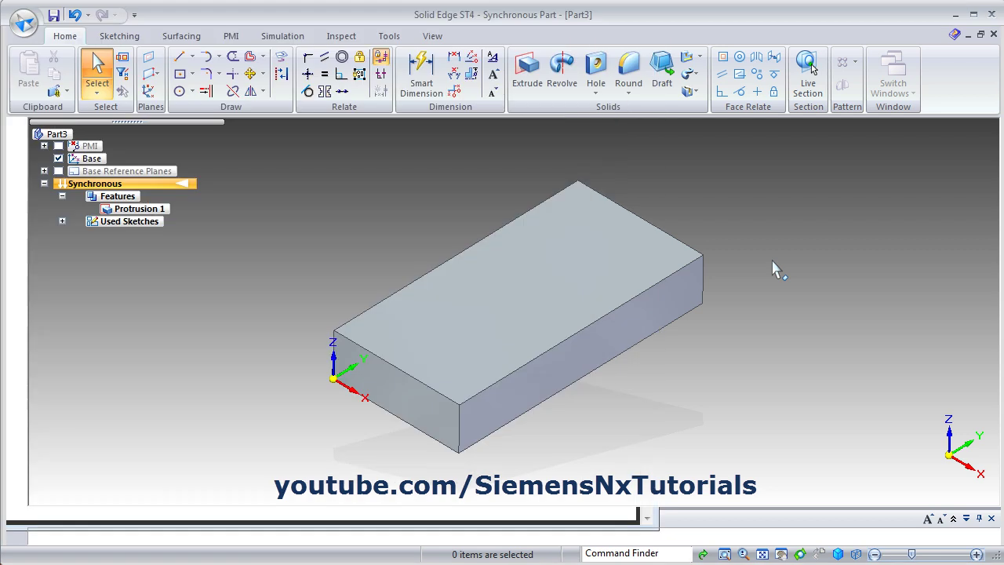
Step: Draw a small two-point rectangle on the locked top face near the block's far end
click(193, 77)
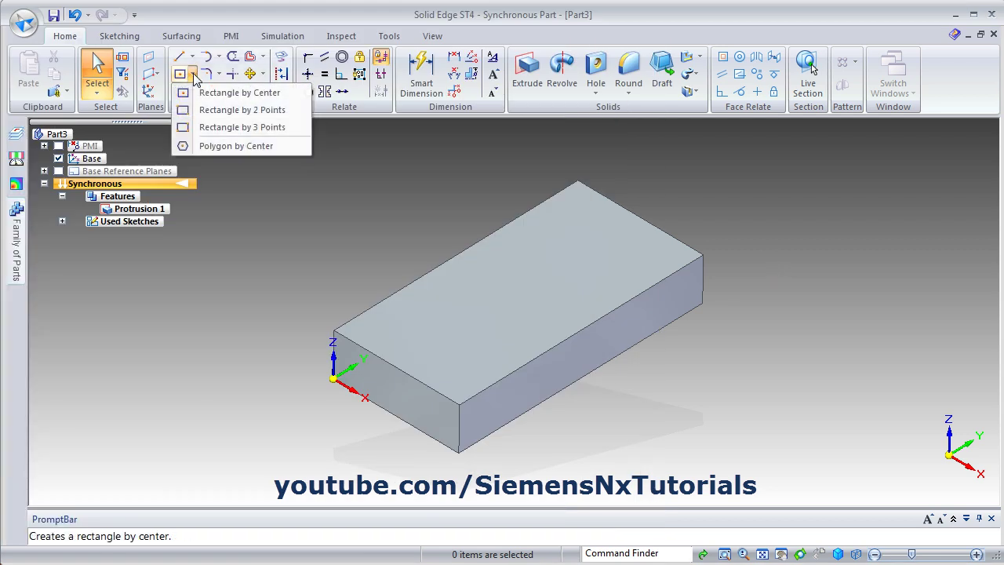
click(226, 113)
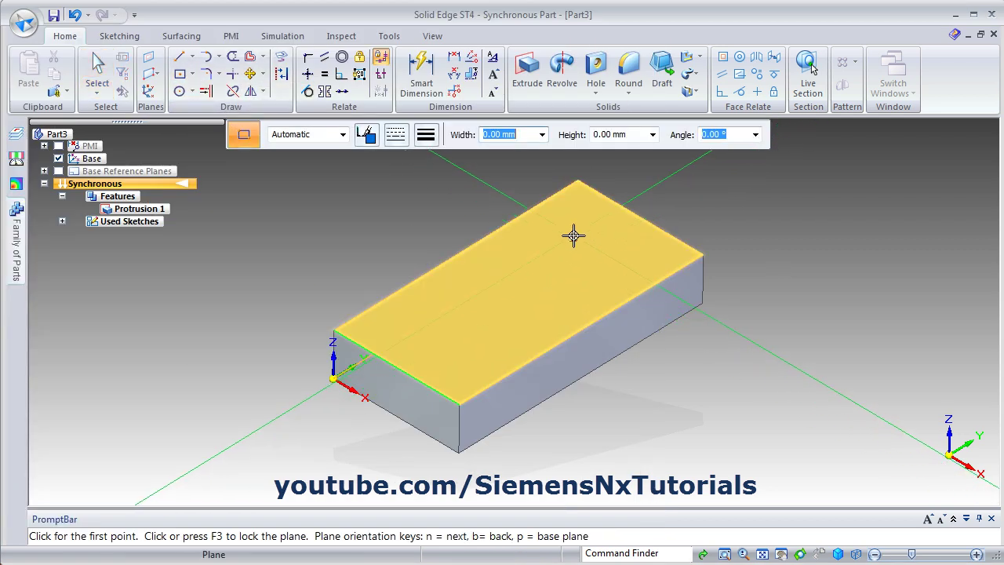
key(F3)
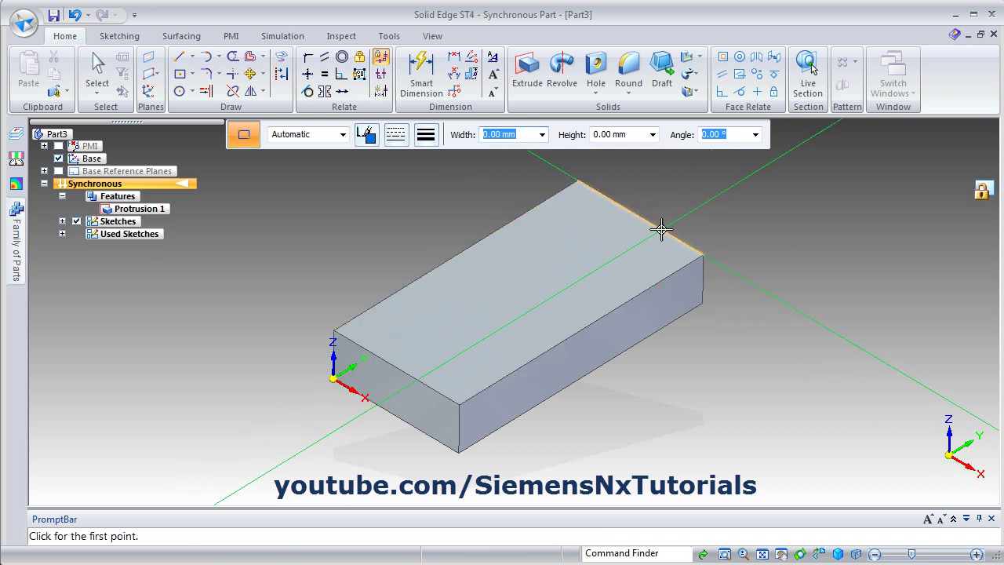
click(661, 228)
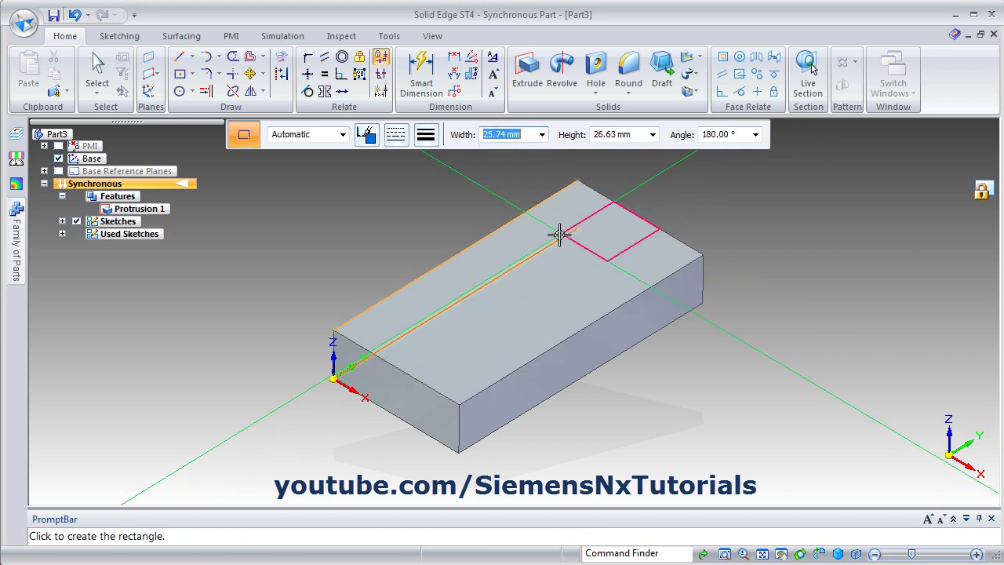
click(553, 248)
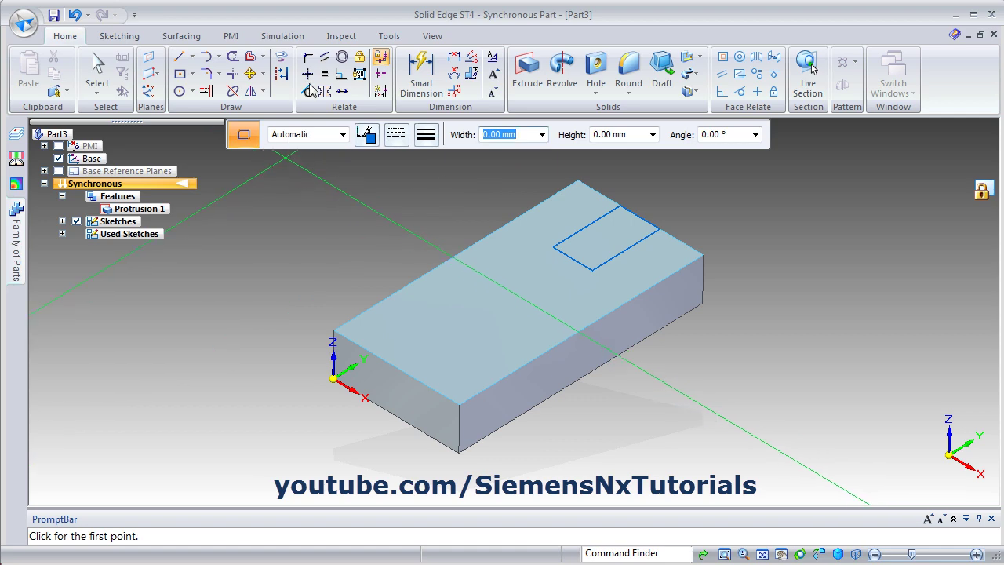
click(421, 75)
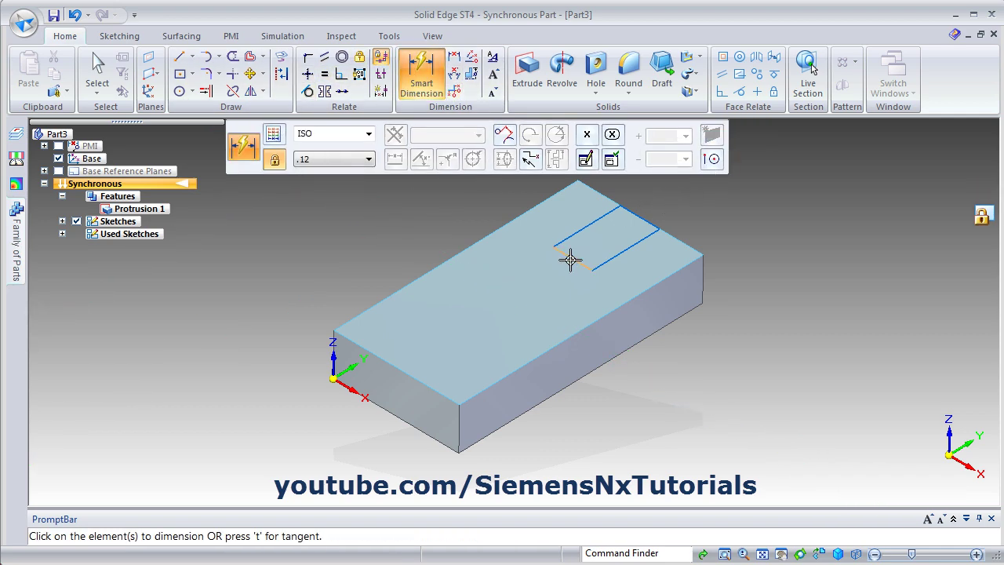
Step: Dimension the slot rectangle's width to 24 mm
click(572, 258)
click(495, 297)
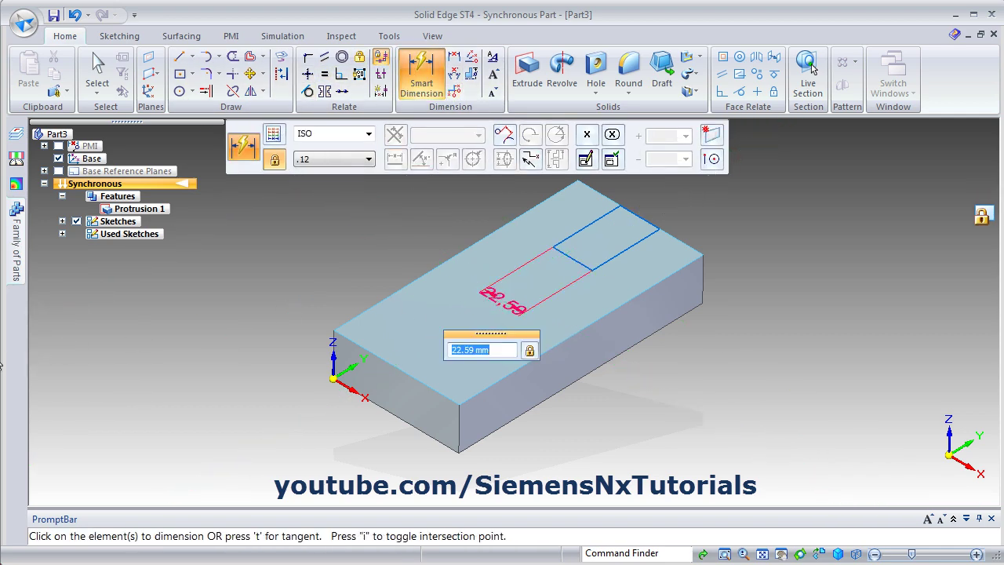
key(alt+Tab)
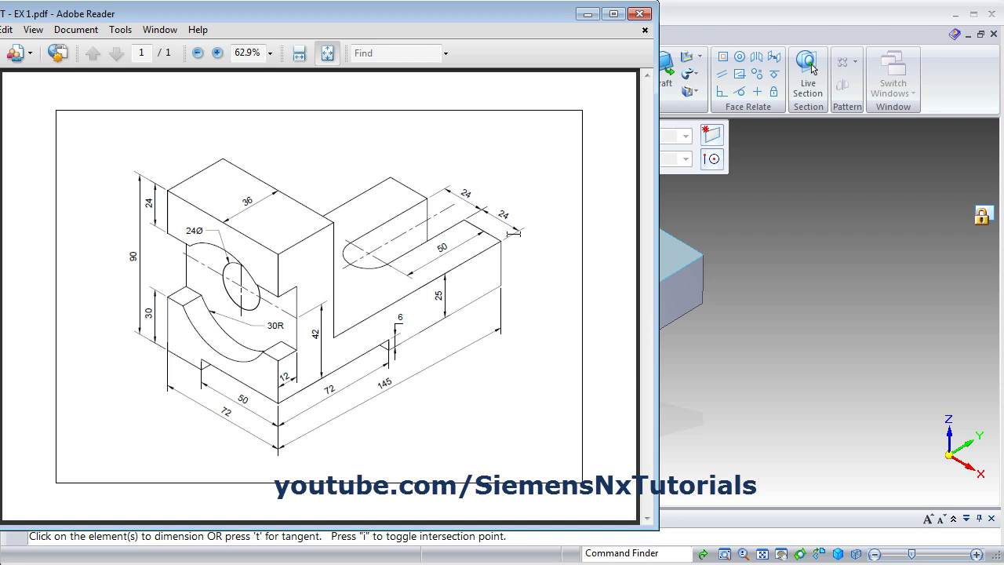
click(710, 11)
text(24)
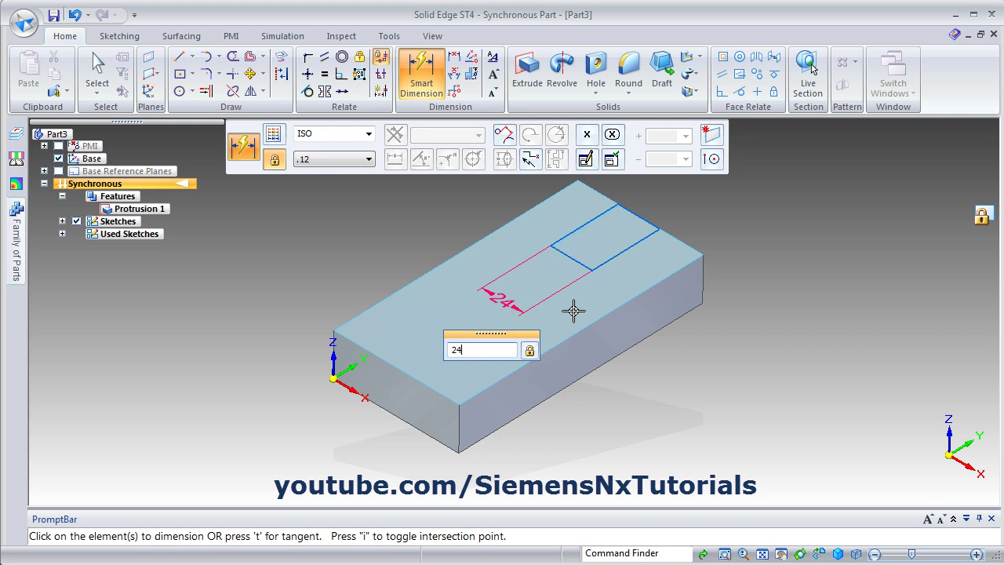
key(Return)
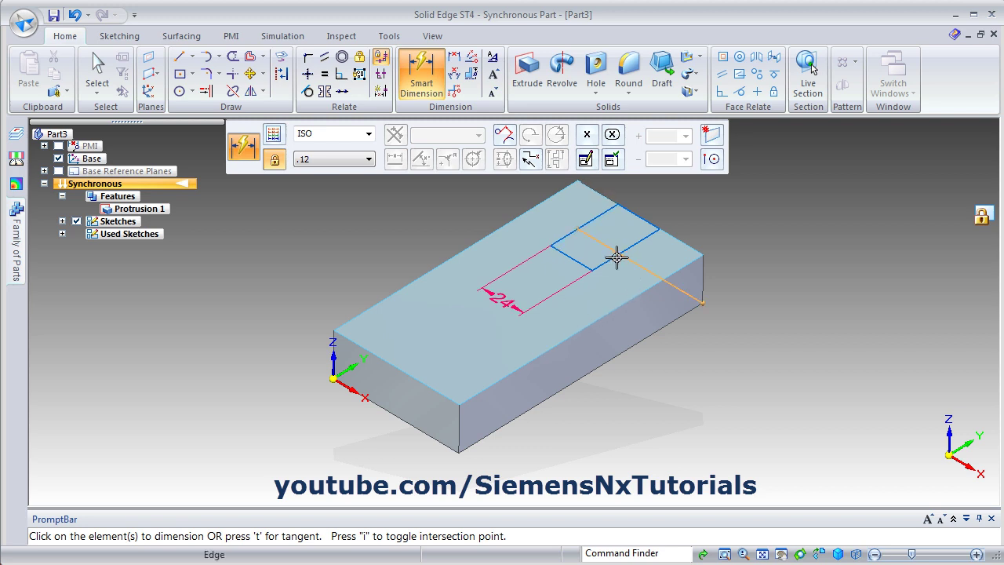
Step: Set the slot's offset from the front edge to 24 mm and its length to 50 mm
click(610, 258)
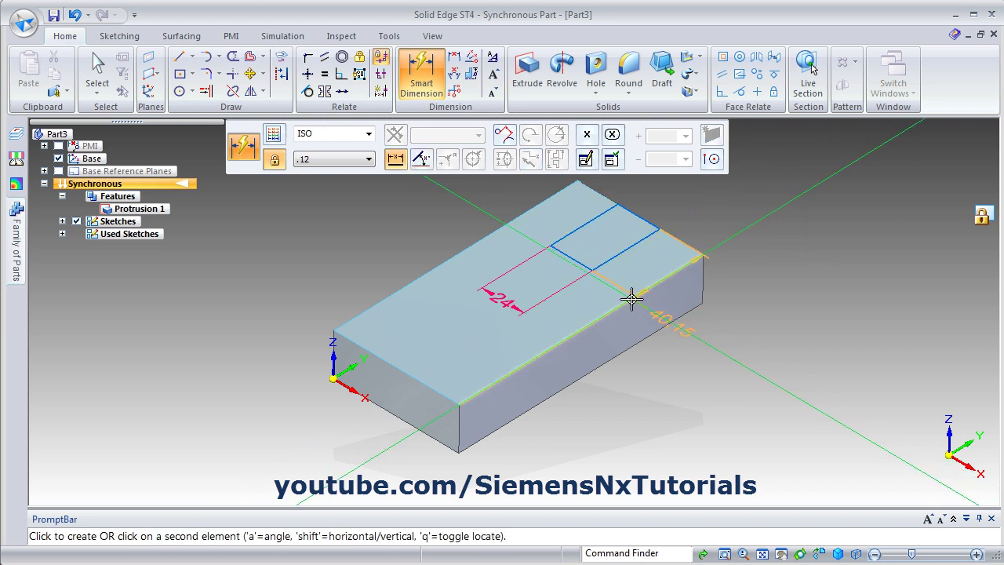
click(634, 294)
click(534, 327)
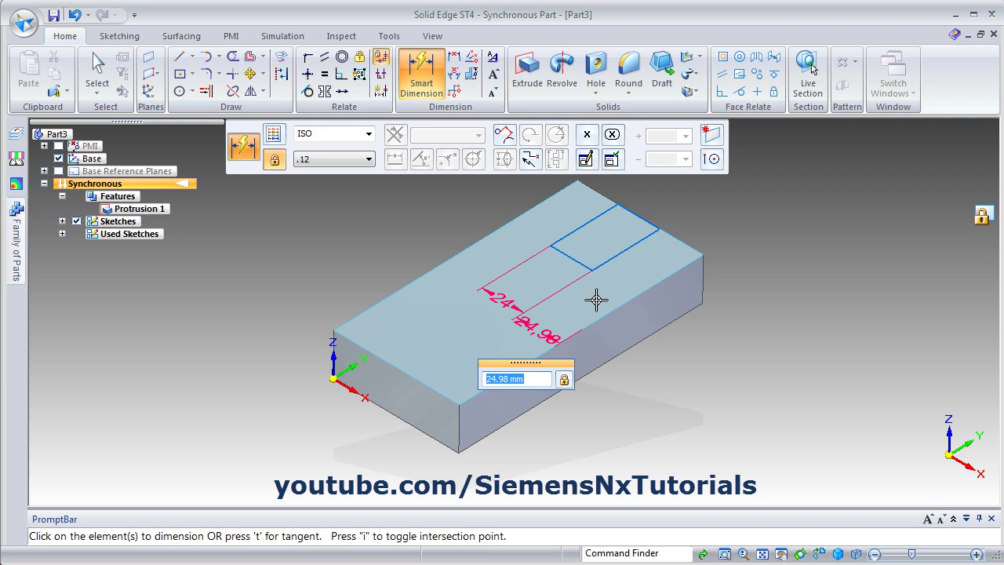
text(24)
key(Return)
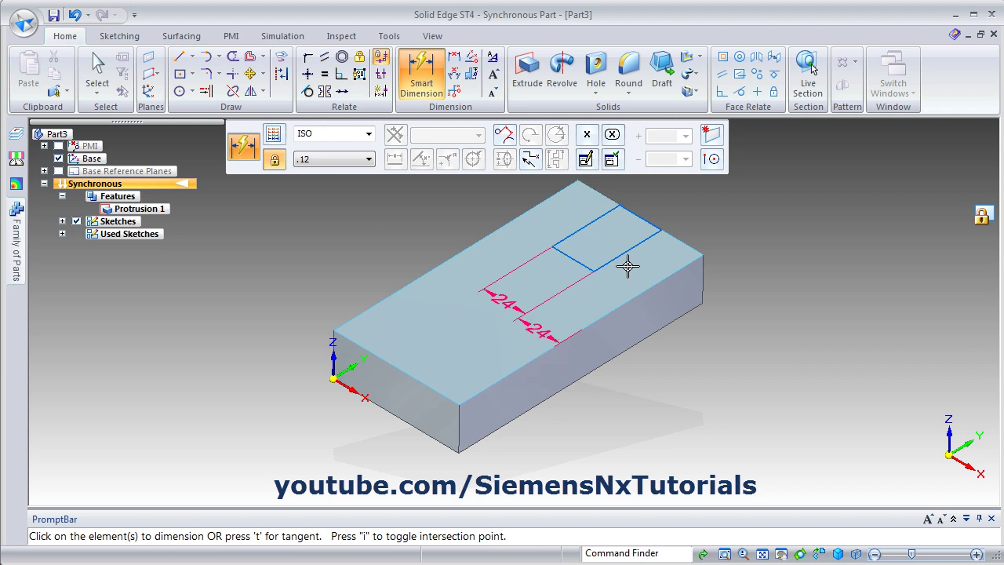
click(636, 263)
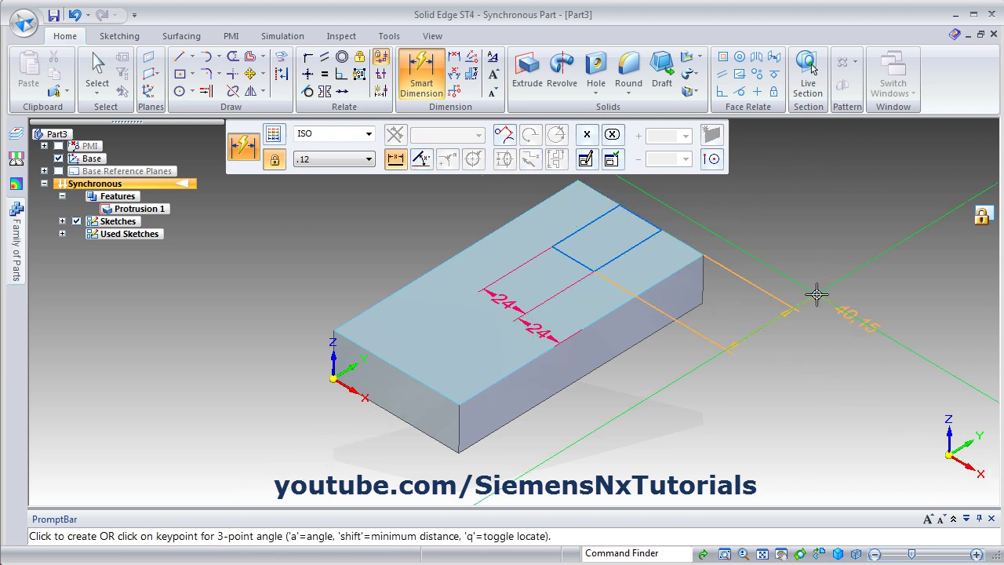
click(739, 328)
text(5)
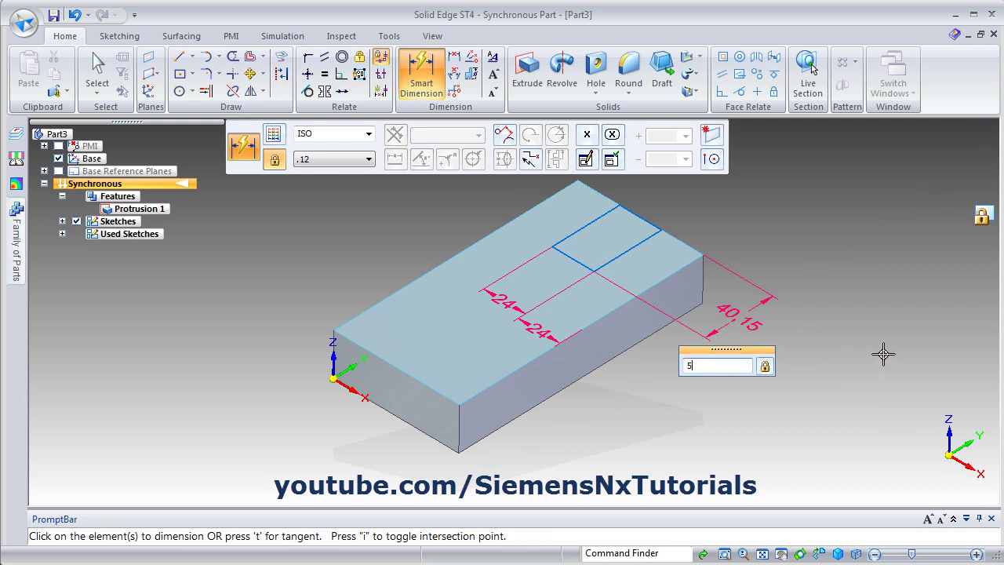
text(0)
key(Return)
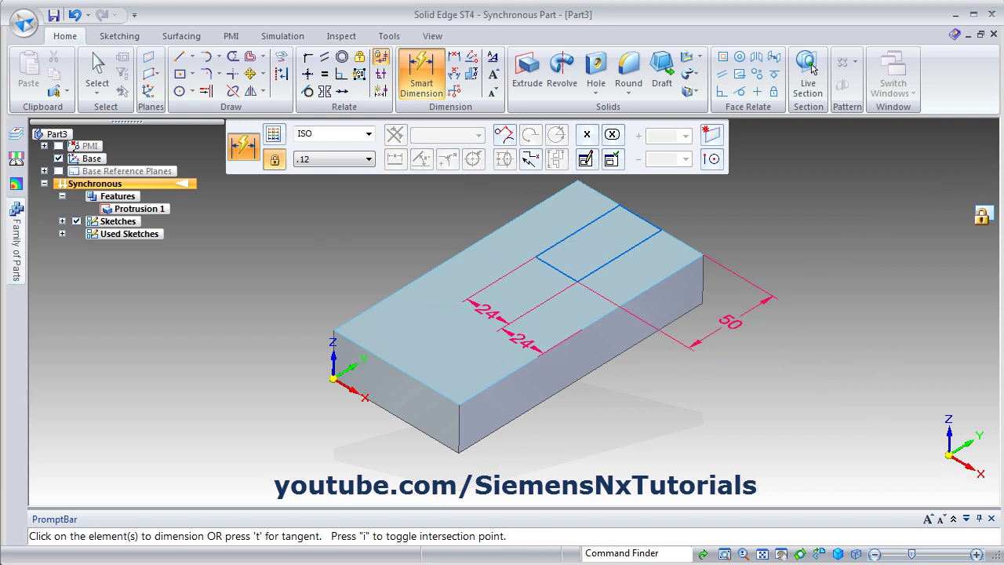
click(178, 91)
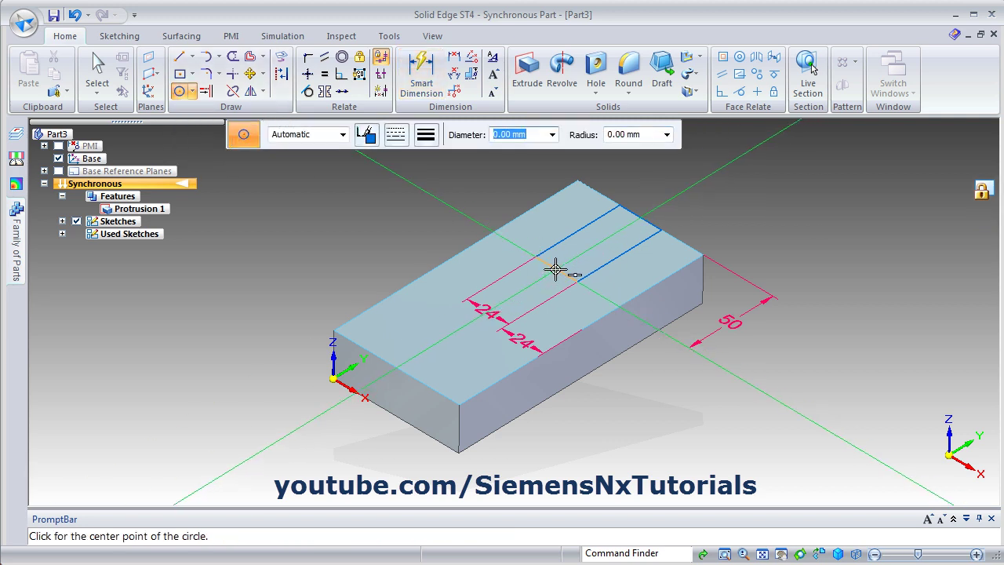
Step: Draw a 24 mm circle at the slot's inner end and trim the inner arc and end line
click(555, 270)
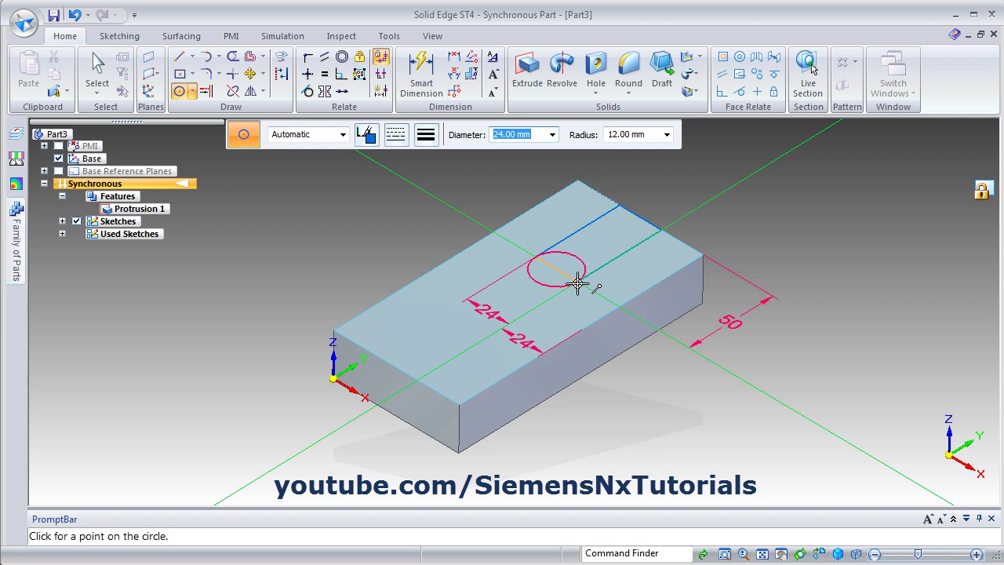
click(577, 284)
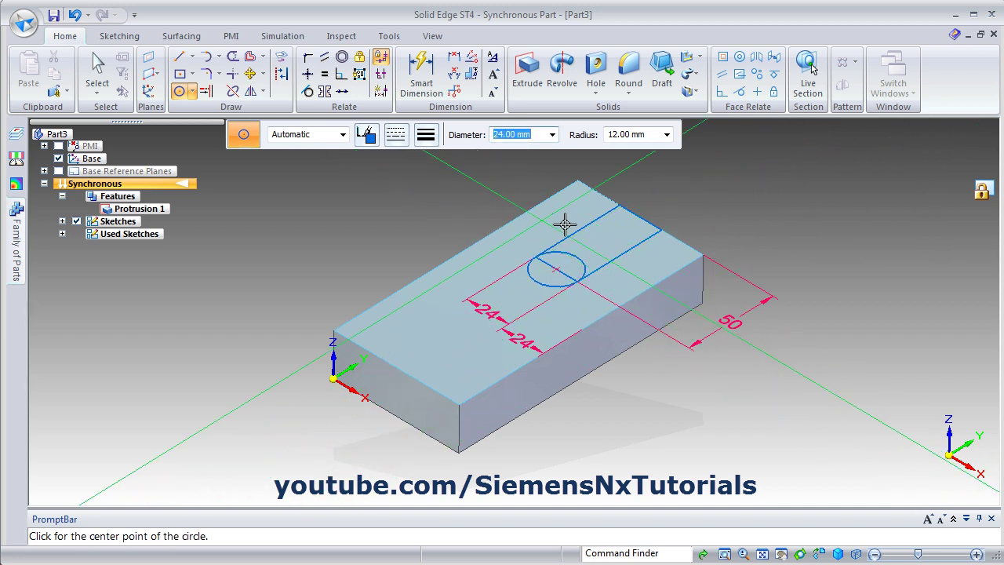
click(234, 61)
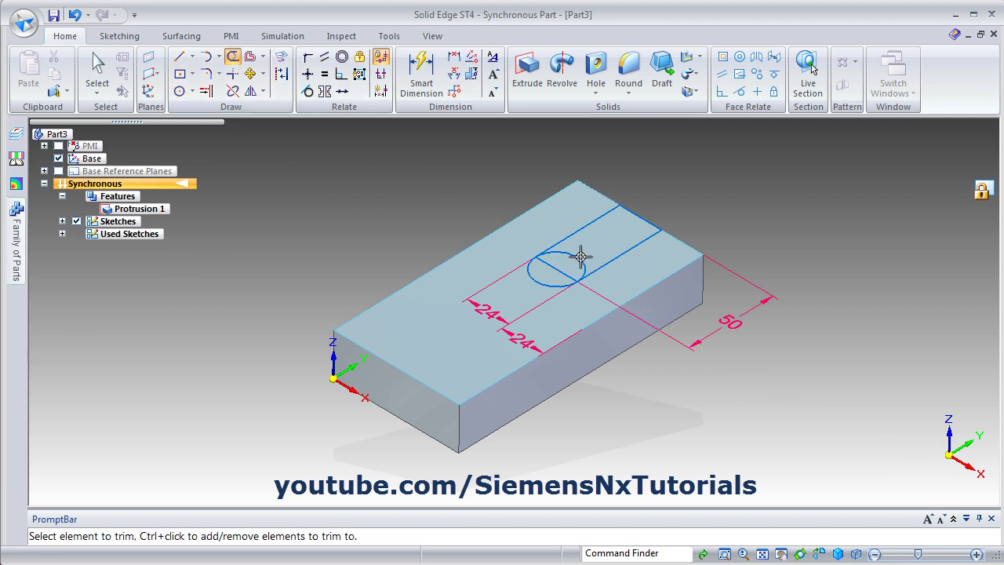
drag(577, 258, 577, 261)
click(563, 273)
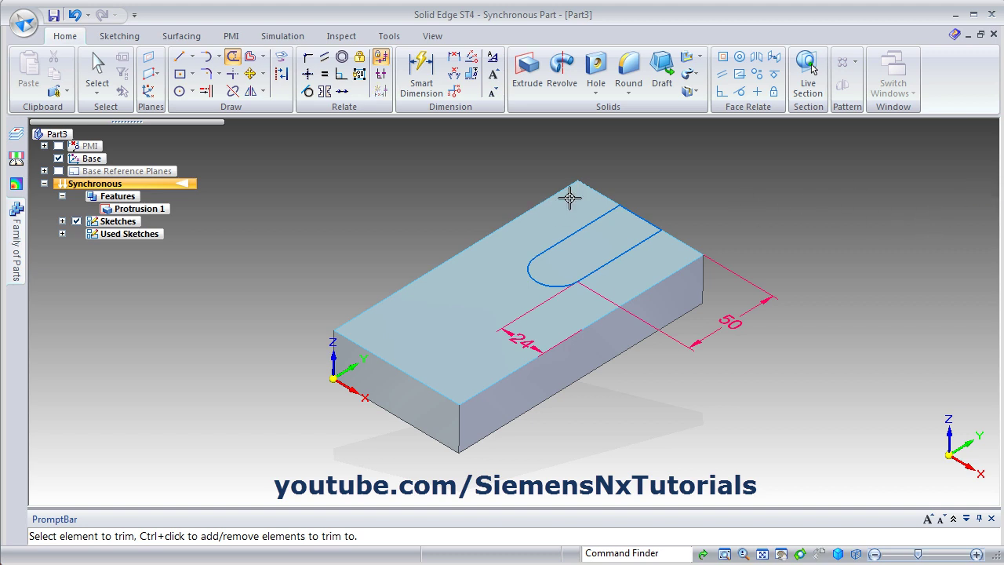
key(Escape)
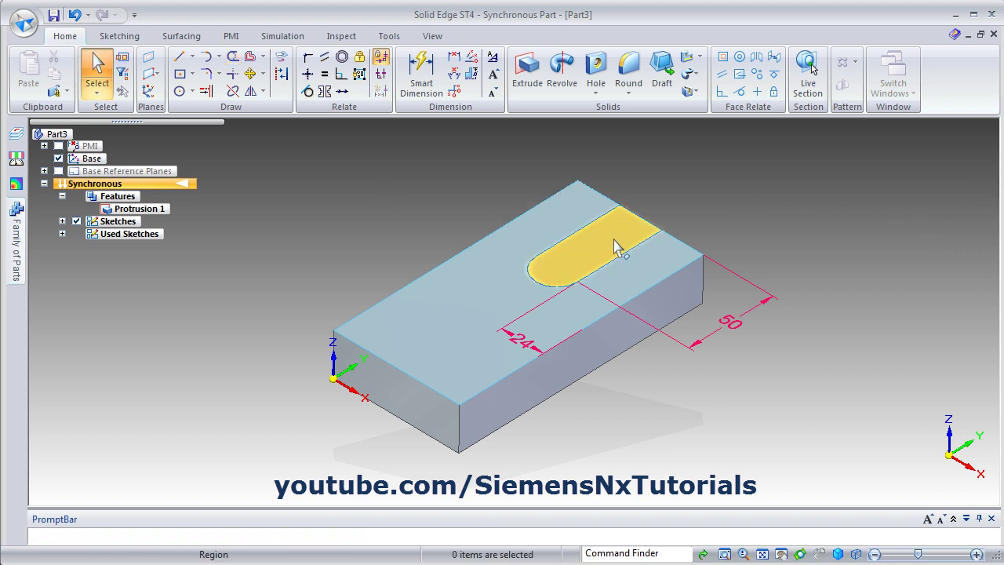
Step: Extrude the rounded slot region downward with Add/Cut set to Automatic, cutting through the block
click(608, 251)
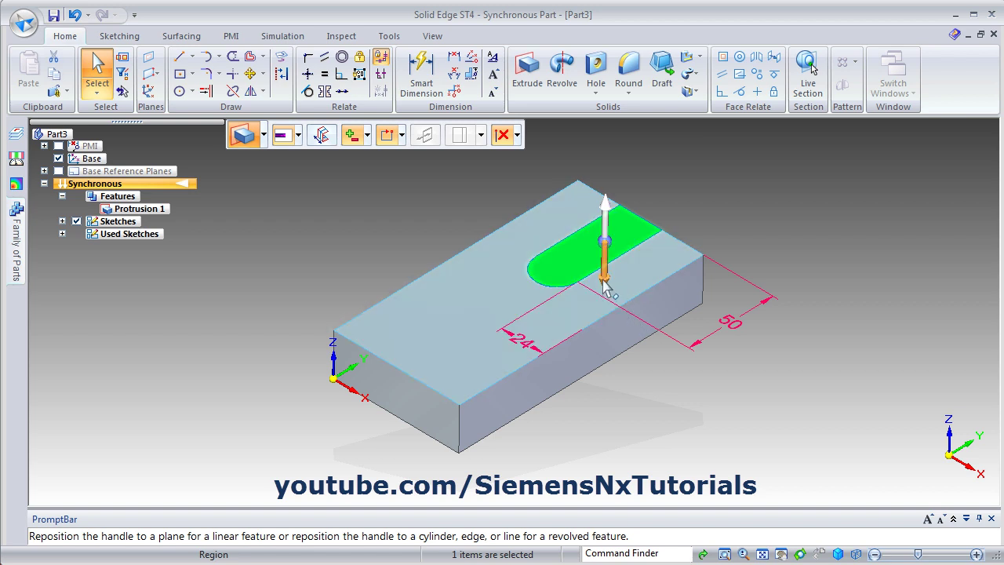
click(605, 280)
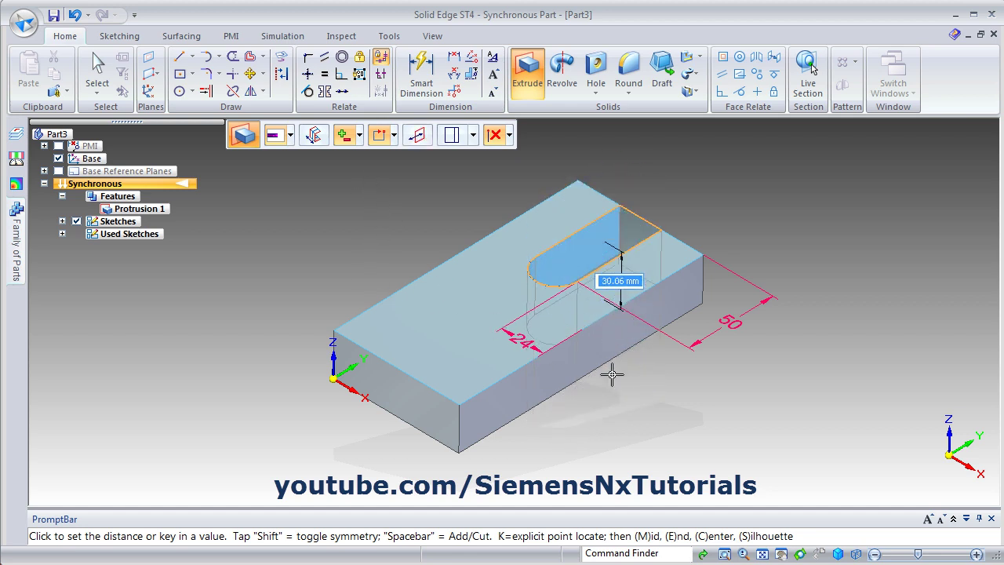
click(359, 135)
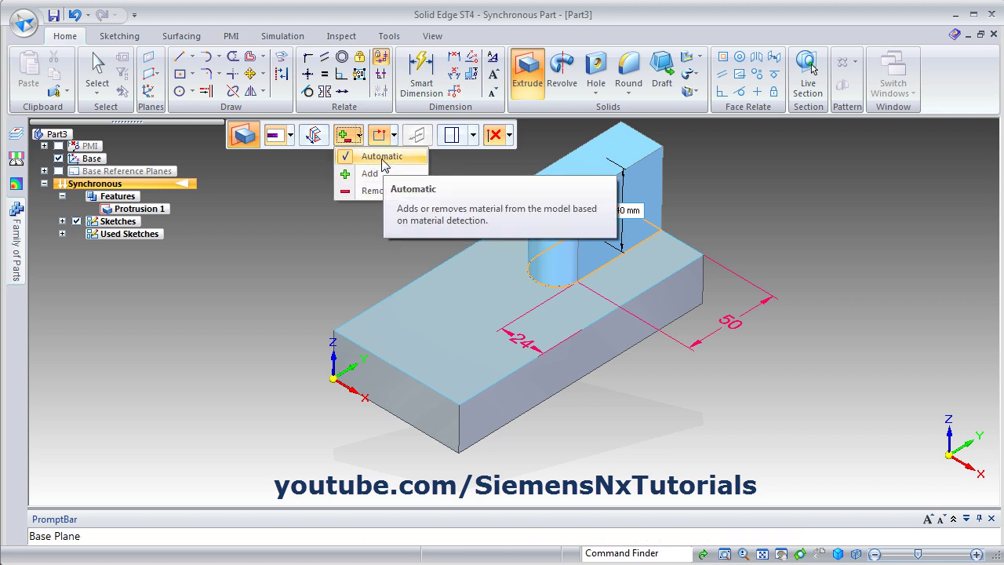
click(384, 163)
click(639, 402)
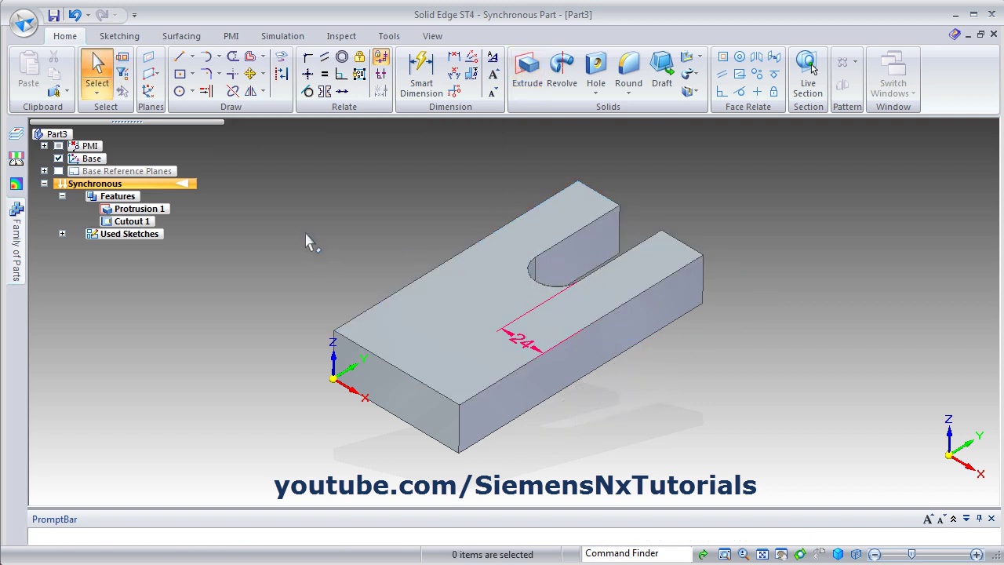
Step: Hide the PMI dimensions and check the reference drawing
click(58, 146)
key(alt+Tab)
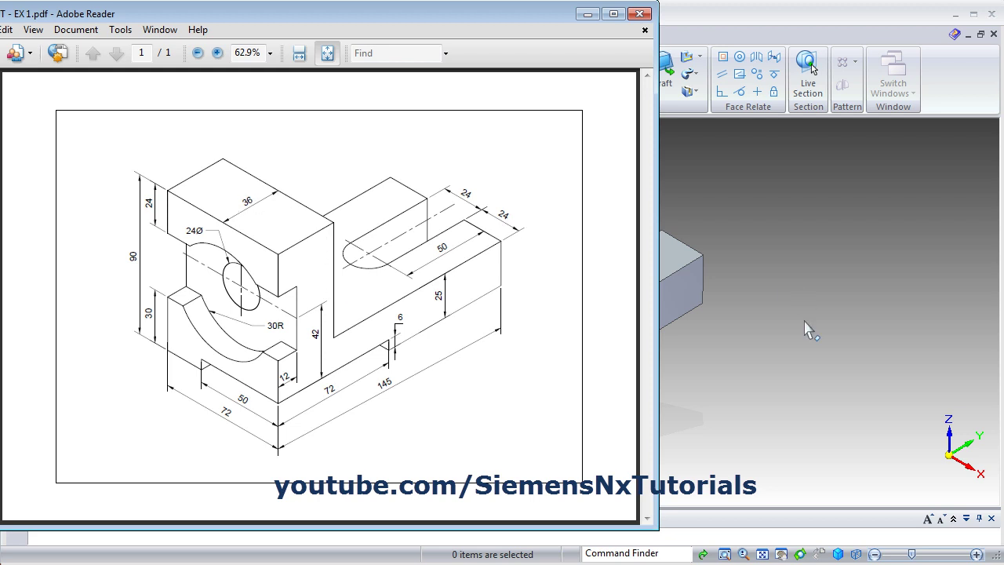
key(alt+Tab)
Step: Sketch a rectangle across the top face's near end, 72 mm along the long edge
click(192, 74)
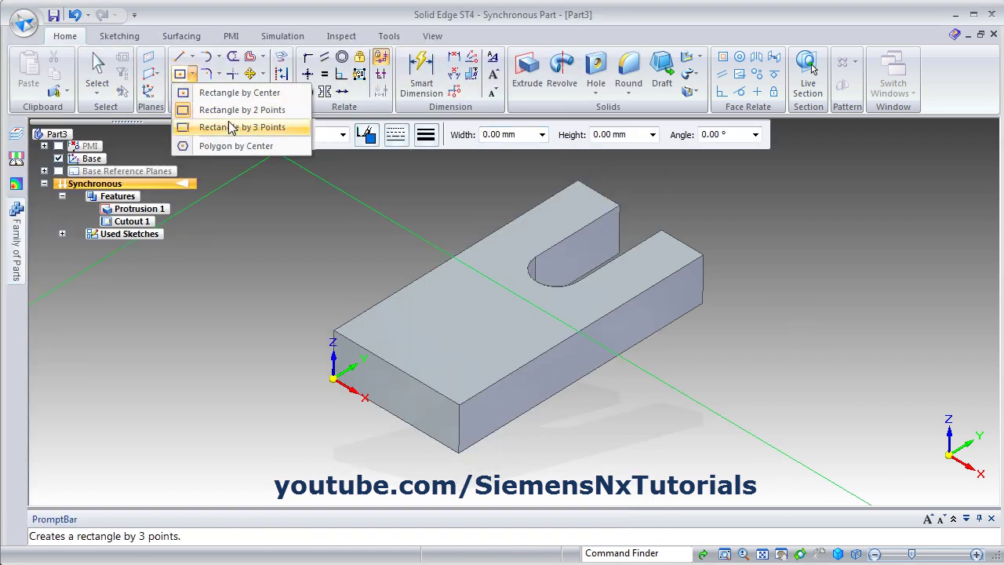
click(230, 111)
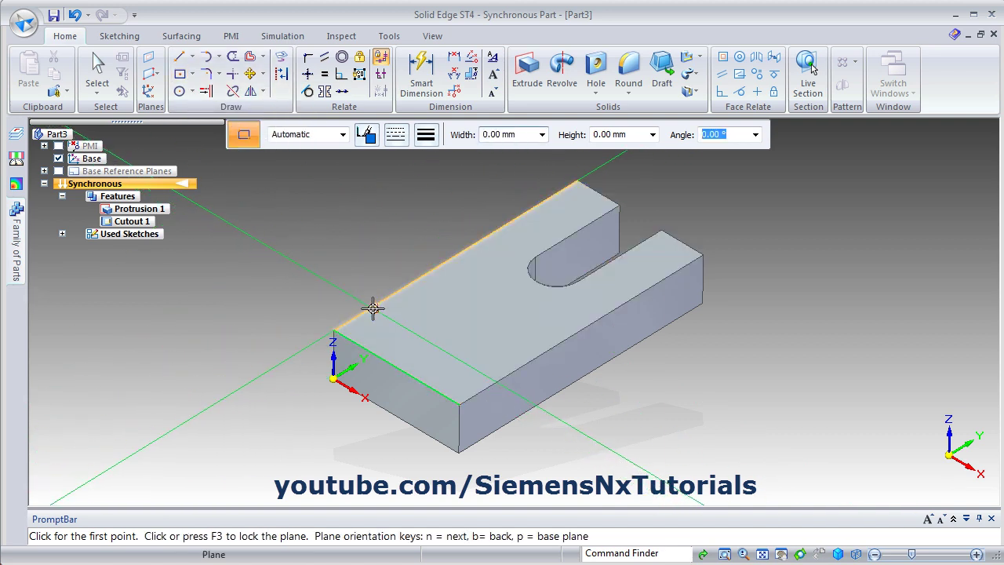
key(F3)
drag(334, 328, 459, 403)
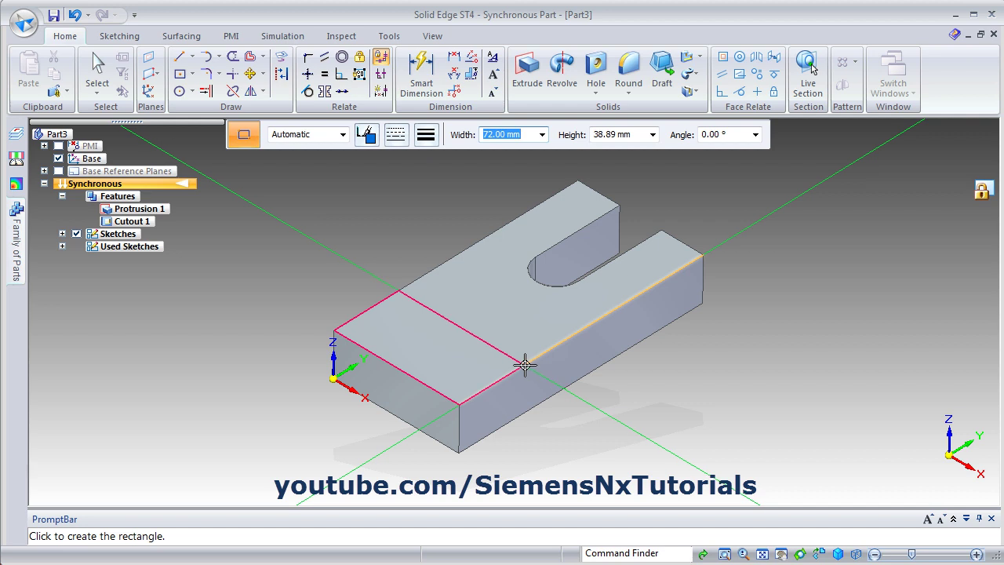
click(524, 364)
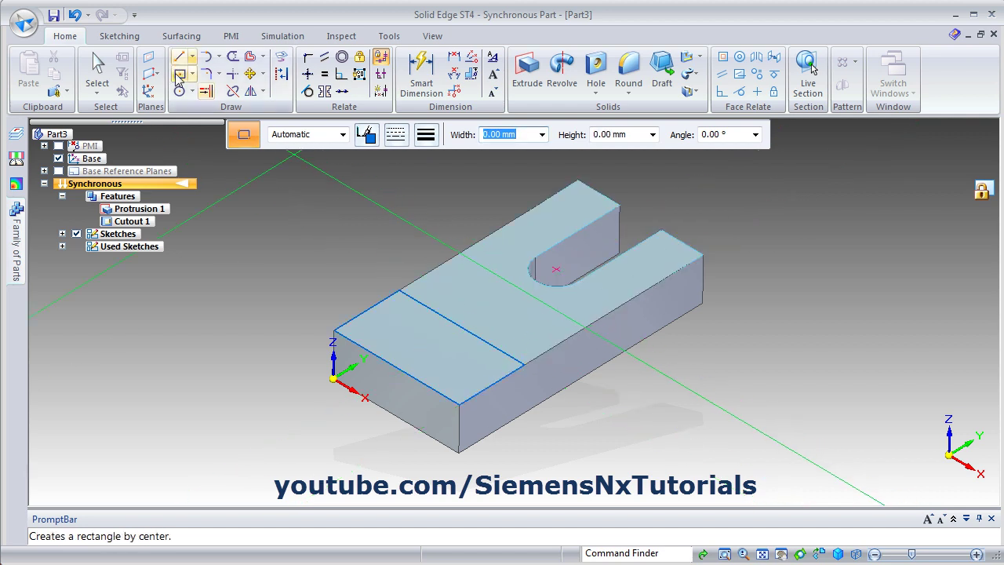
Step: Dimension the dividing sketch line 36 mm from the part's end edge
click(421, 75)
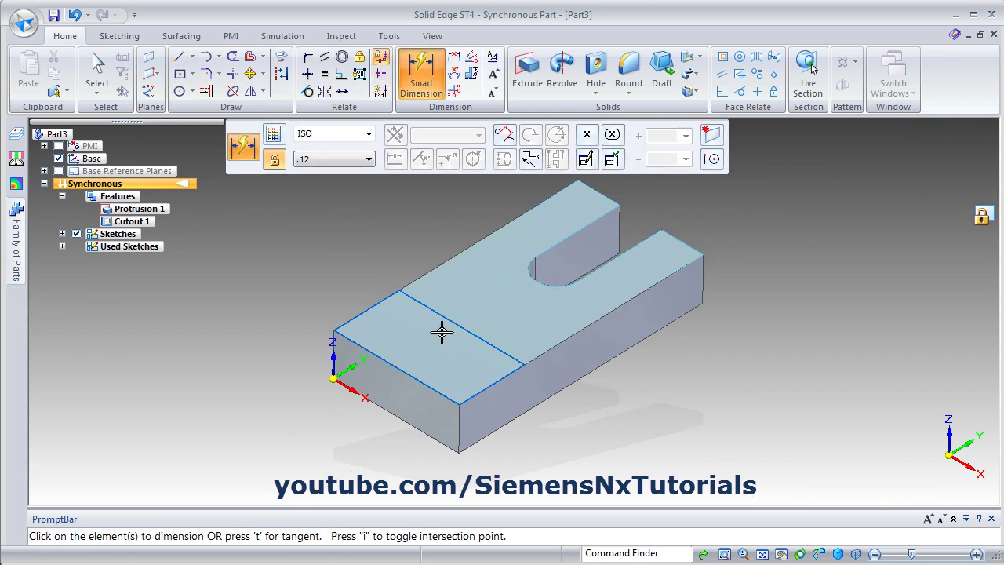
click(456, 325)
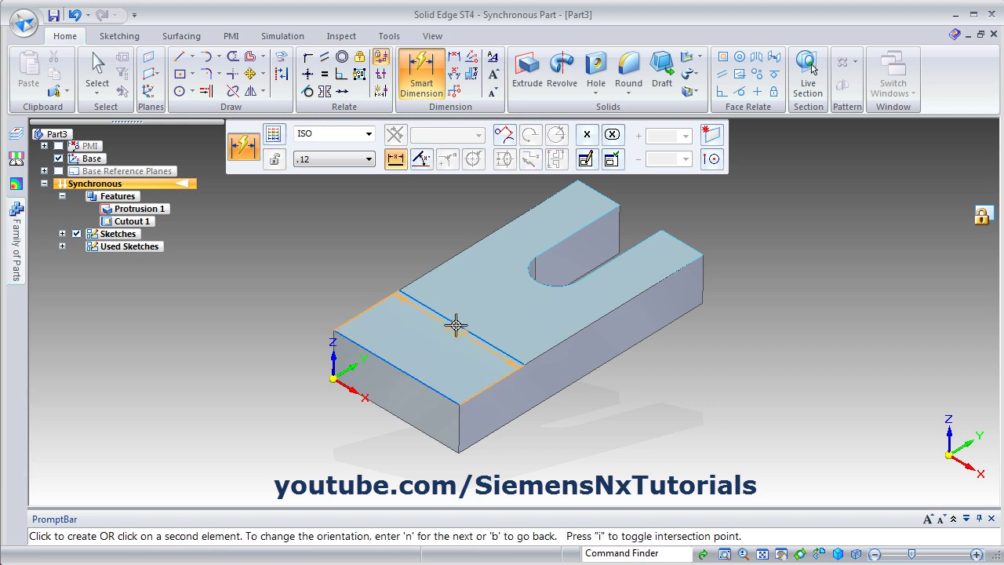
click(456, 324)
click(305, 276)
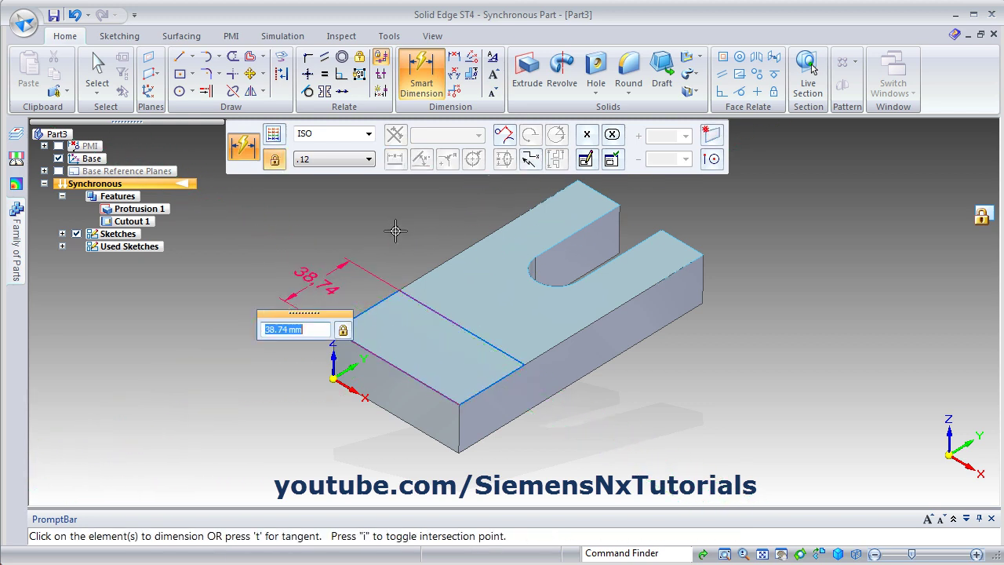
text(36)
key(Return)
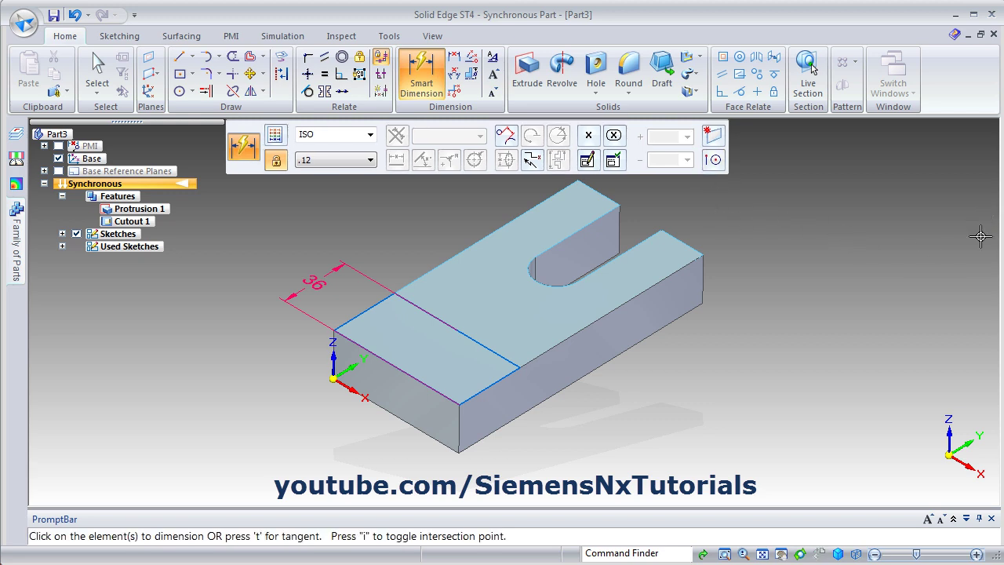
click(423, 78)
key(Escape)
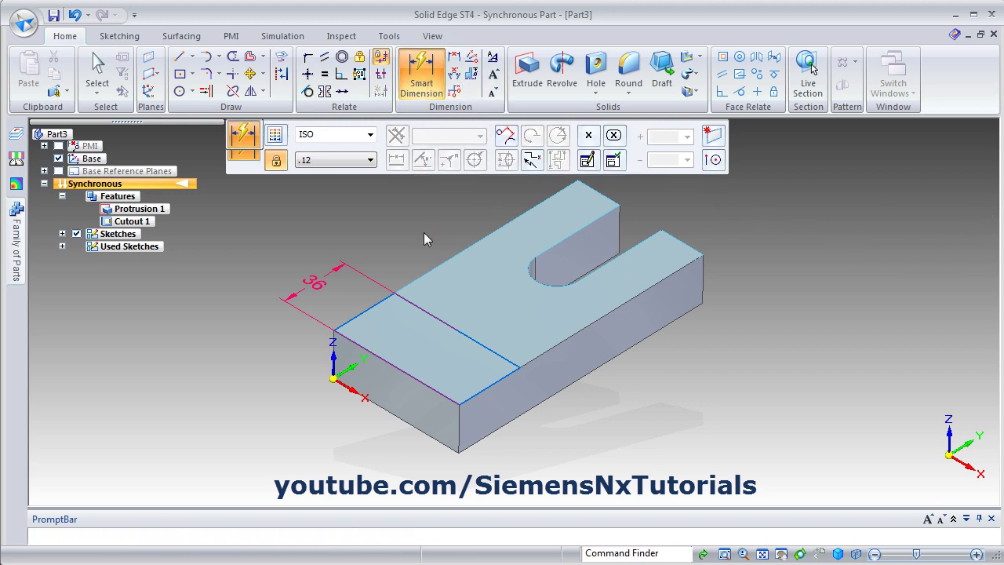
Step: Extrude the 36 mm end region upward into a block 90 mm tall
click(423, 351)
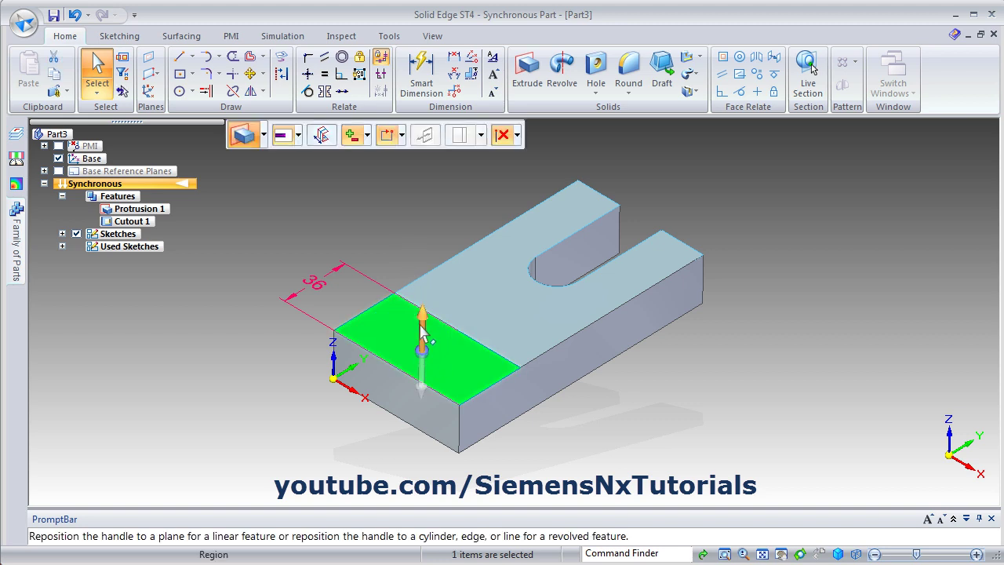
click(422, 329)
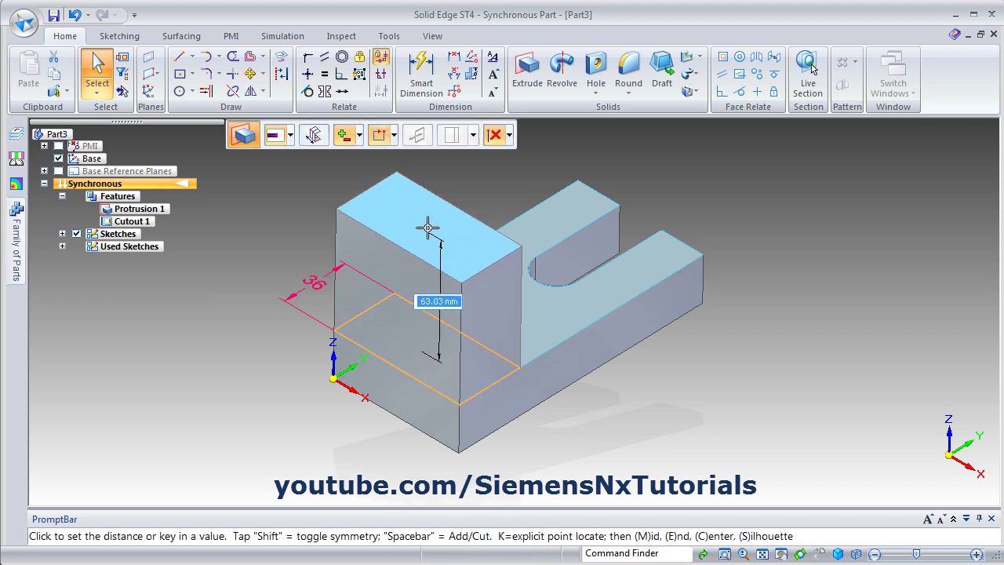
key(alt+Tab)
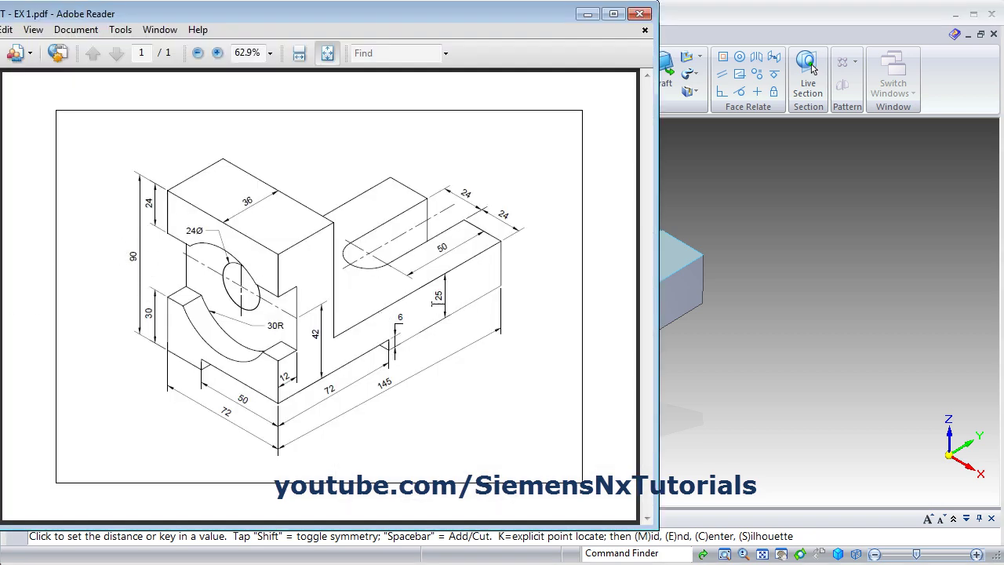
key(alt+Tab)
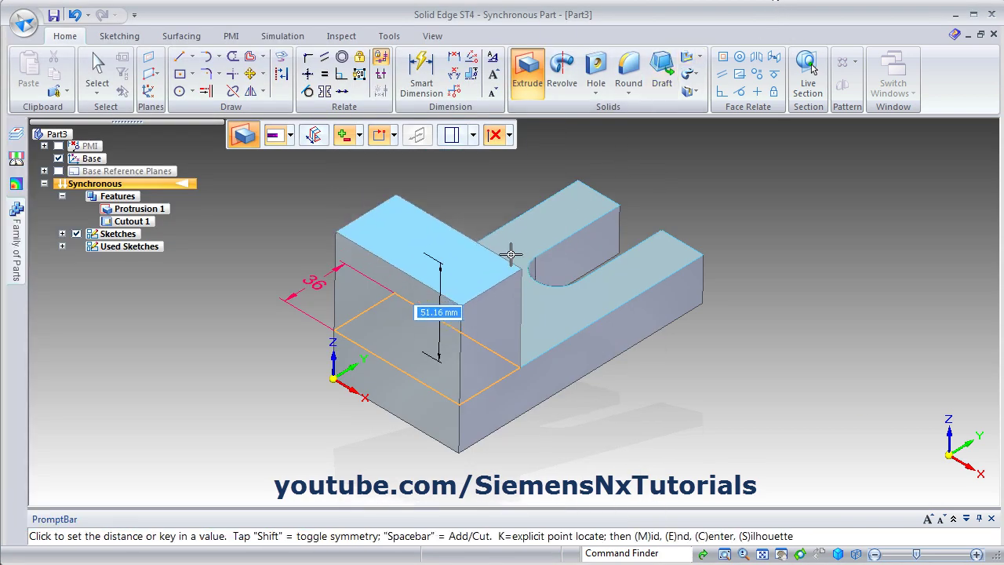
text(90-25)
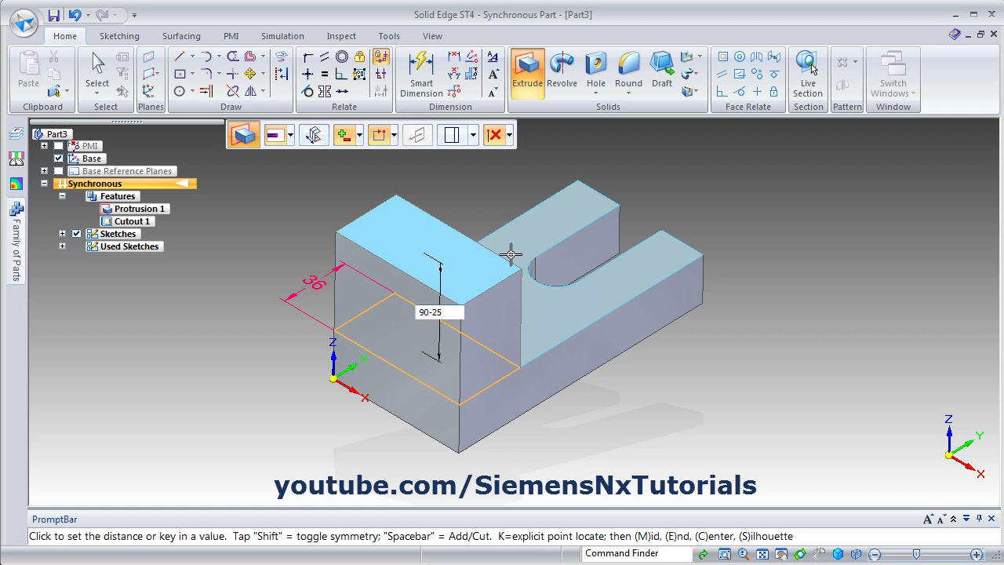
key(Return)
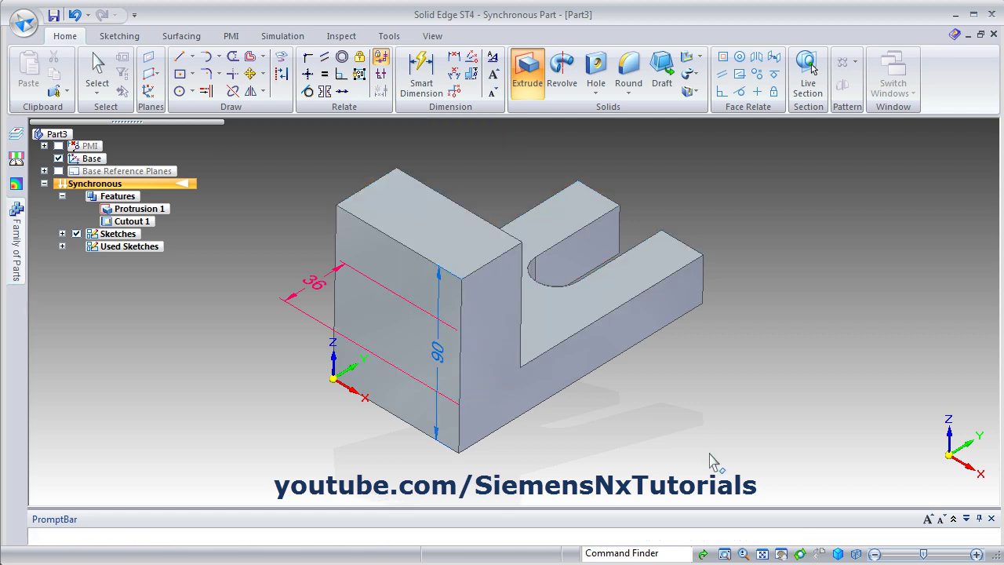
scroll(552, 333, up, 2)
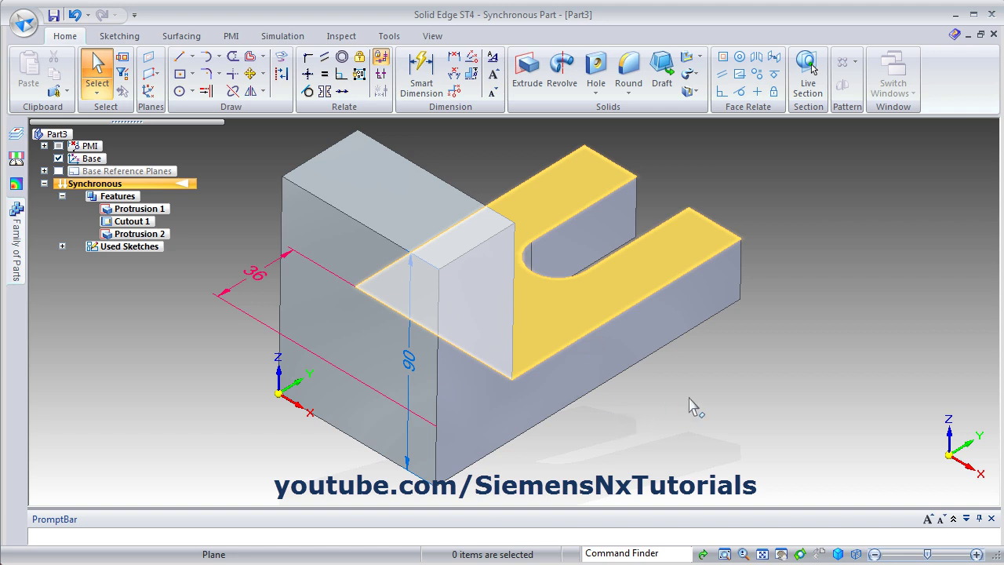
Step: Hide the model's PMI dimensions and check the reference drawing
click(59, 146)
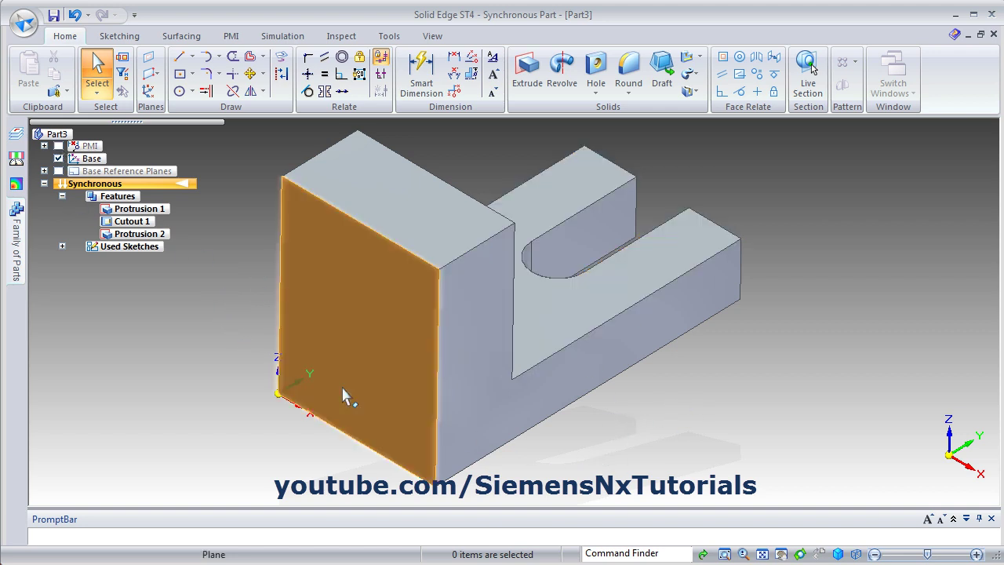
scroll(337, 400, down, 1)
key(alt+Tab)
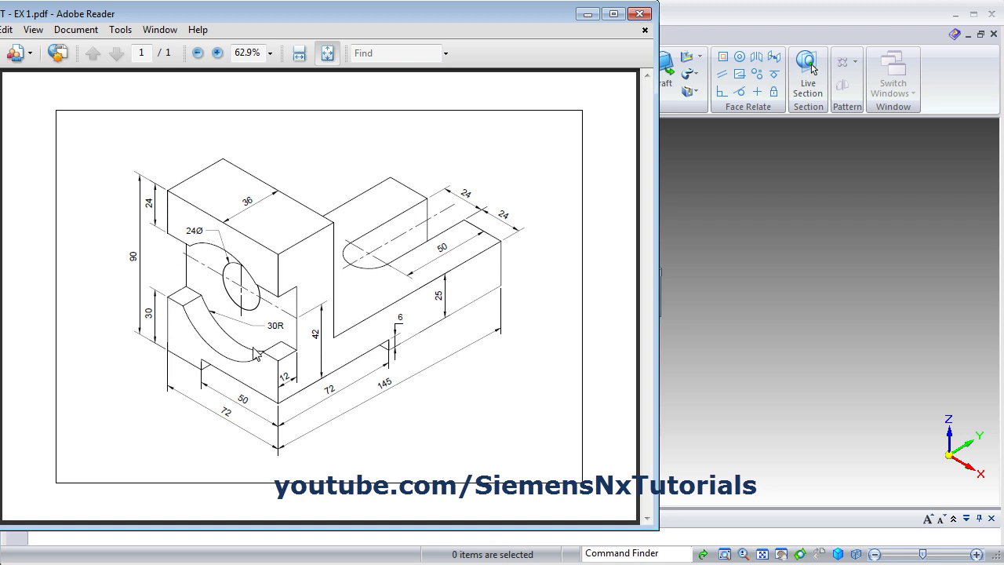
click(777, 397)
Step: Draw a two-point rectangle spanning the end block's locked front face
click(193, 74)
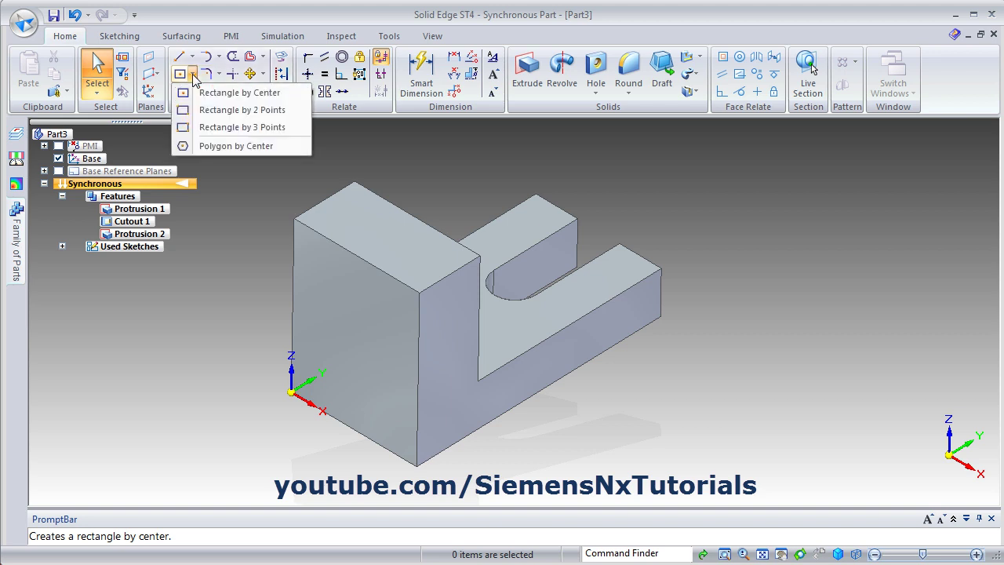
click(218, 106)
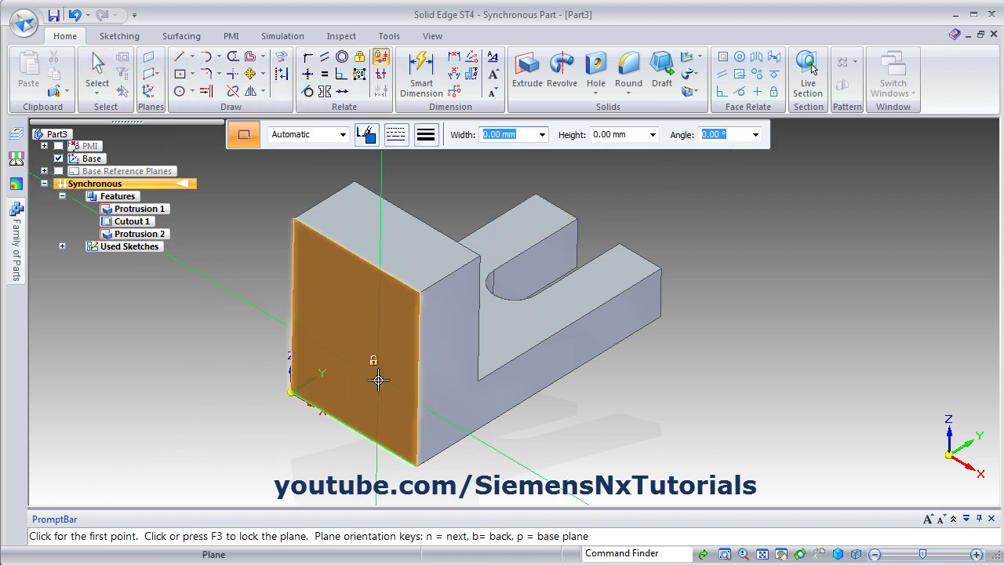
key(F3)
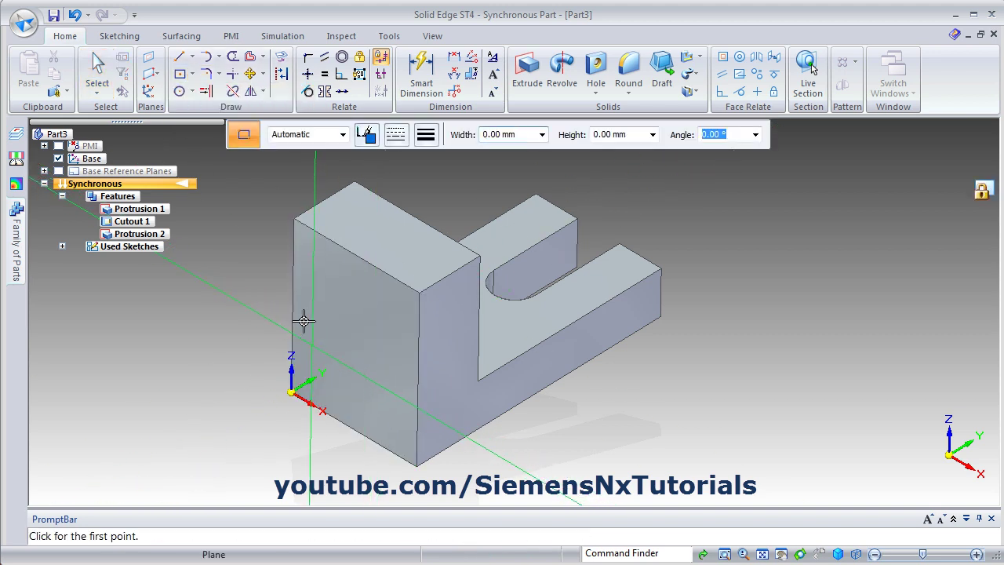
click(293, 284)
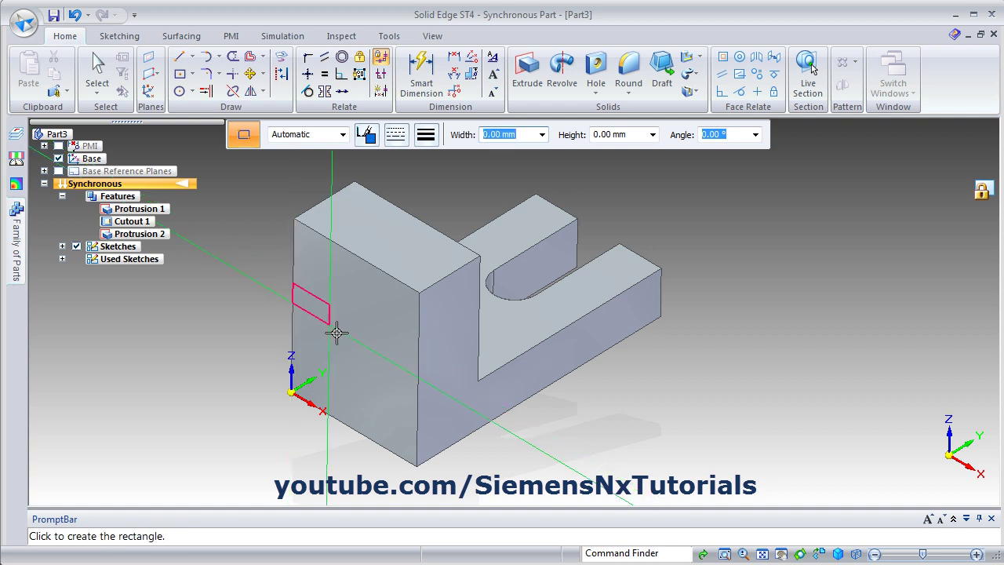
click(417, 411)
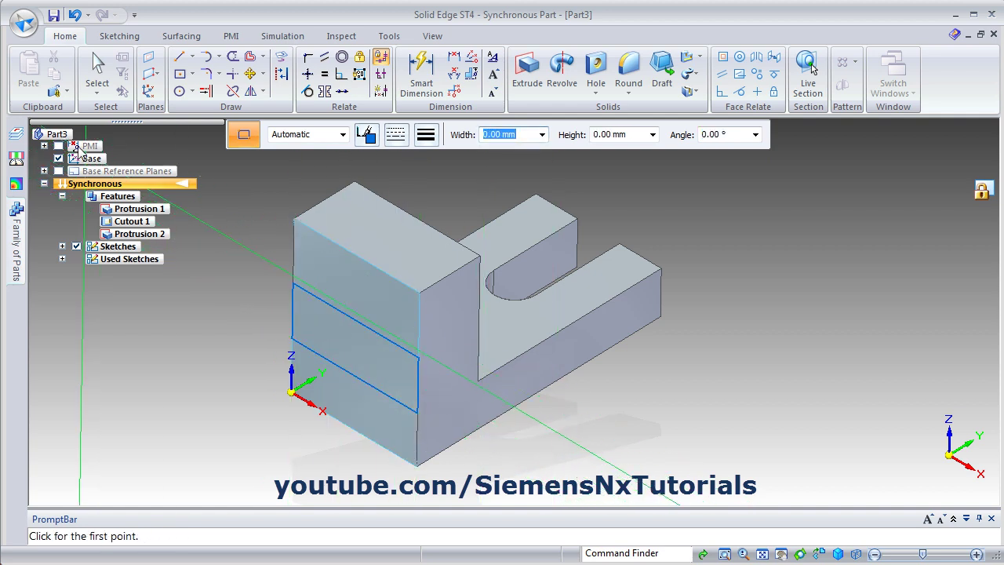
click(421, 77)
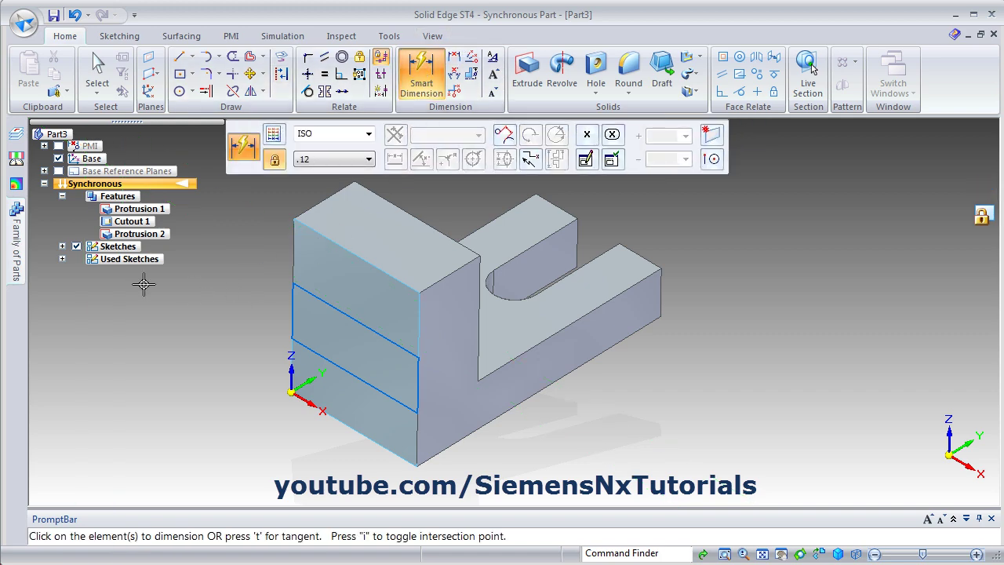
Step: Dimension the rectangle's top edge 24 mm below the block's top edge
scroll(271, 352, up, 2)
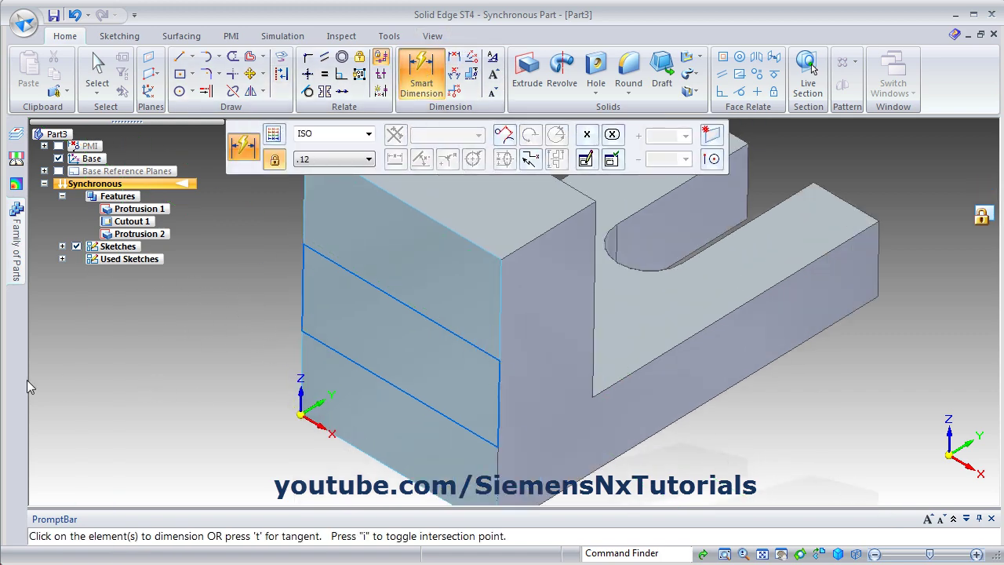
key(alt+Tab)
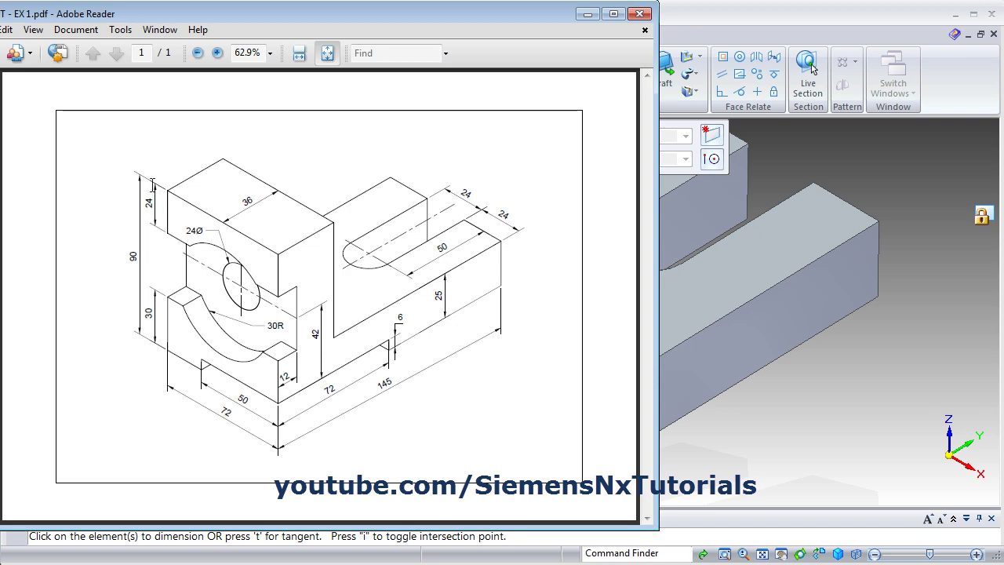
click(749, 15)
scroll(476, 282, down, 3)
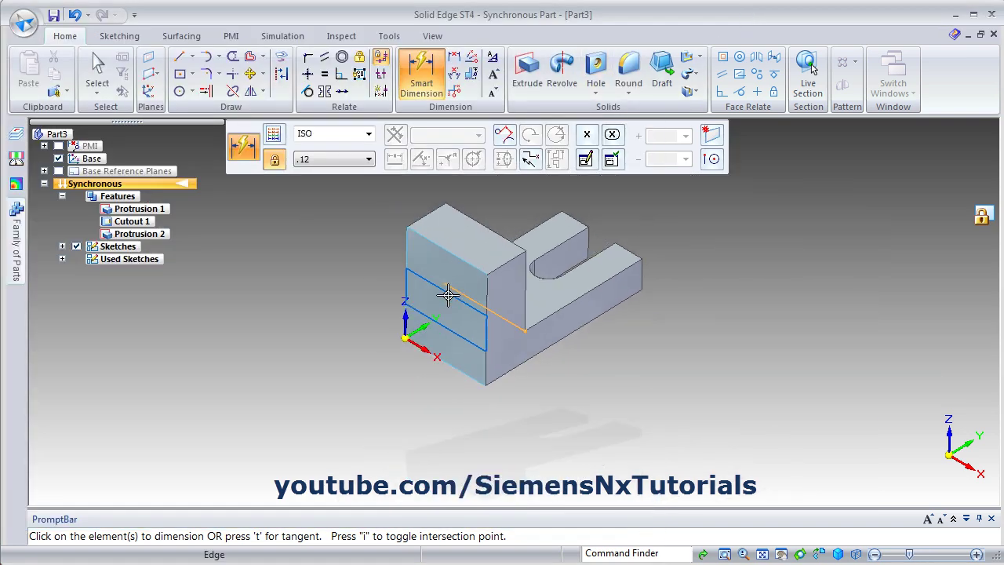
click(447, 292)
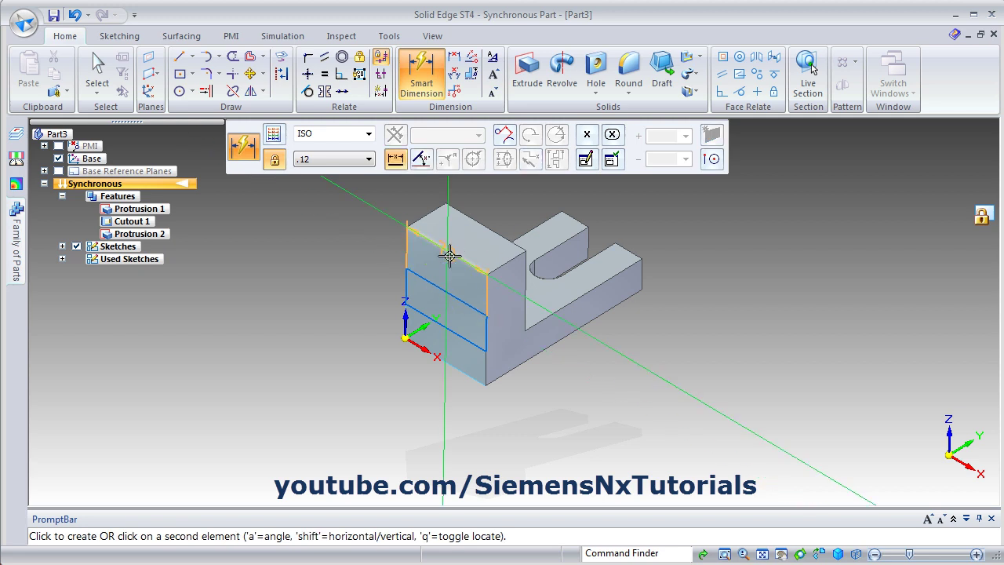
click(449, 256)
click(369, 231)
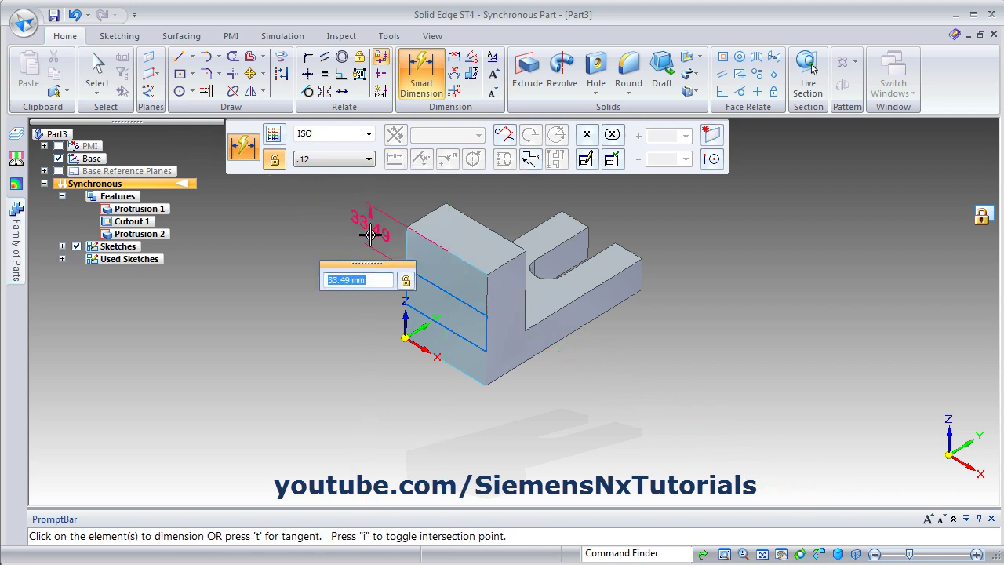
text(24)
key(Return)
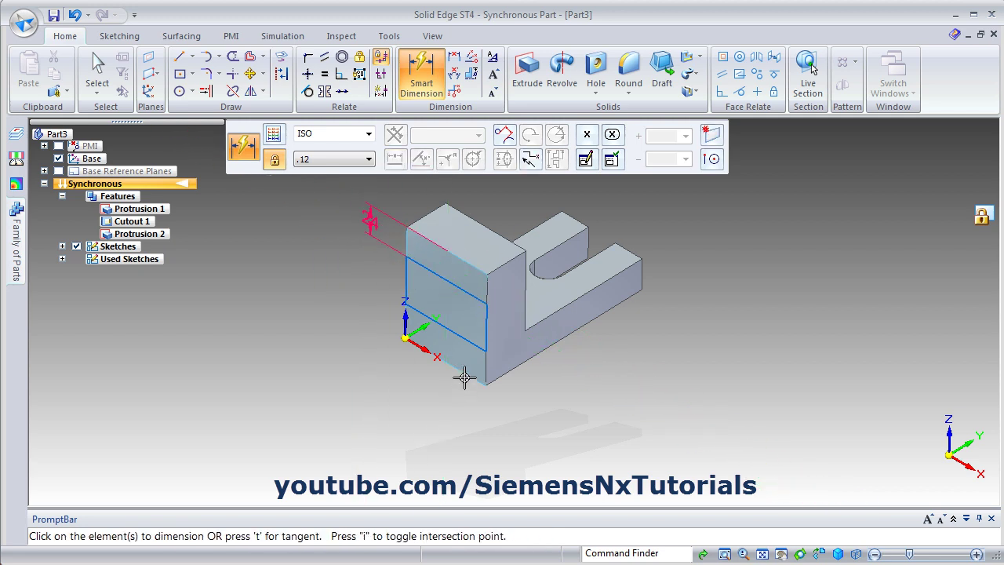
Step: Dimension the rectangle's bottom edge 30 mm above the block's base
click(464, 341)
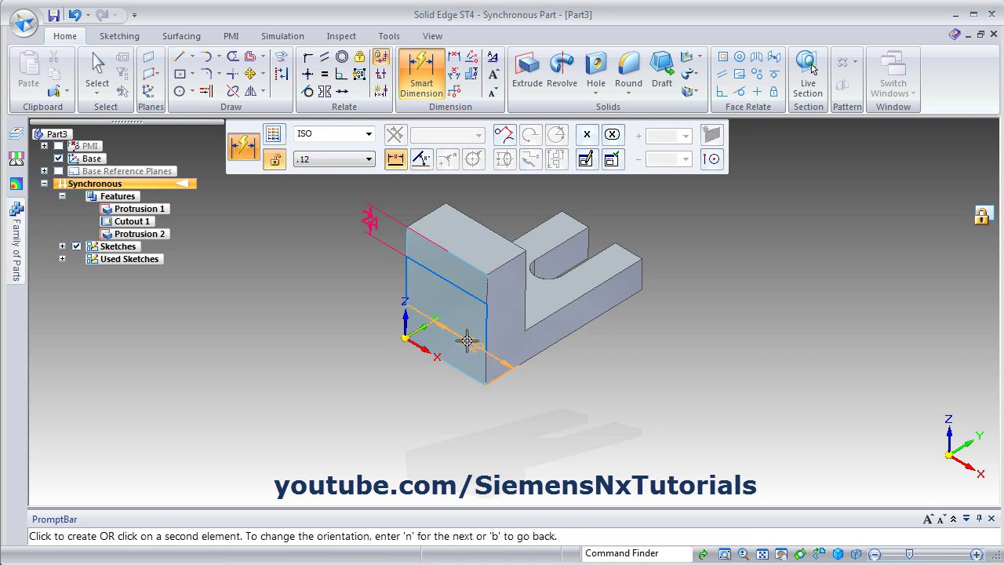
click(341, 306)
text(30)
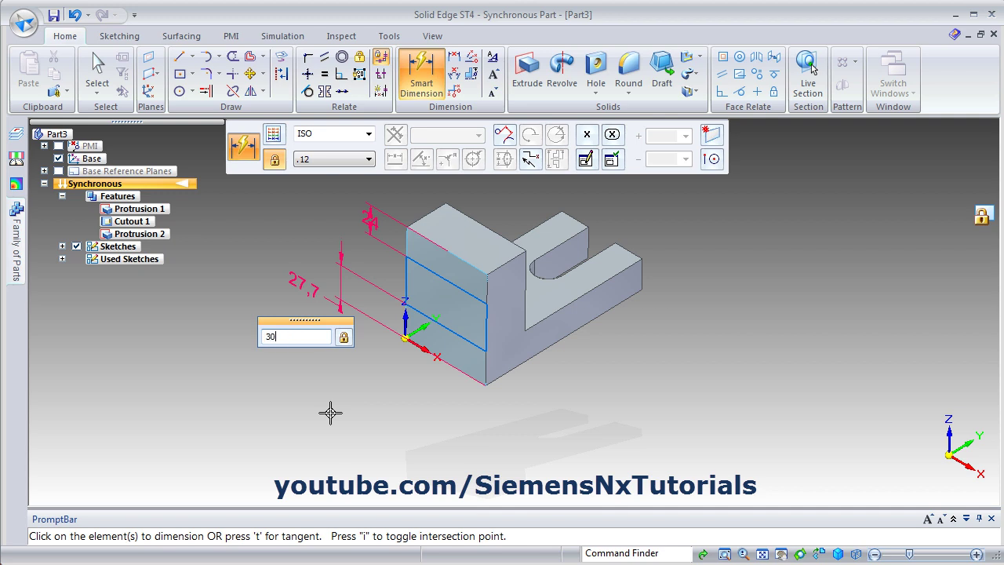
key(Return)
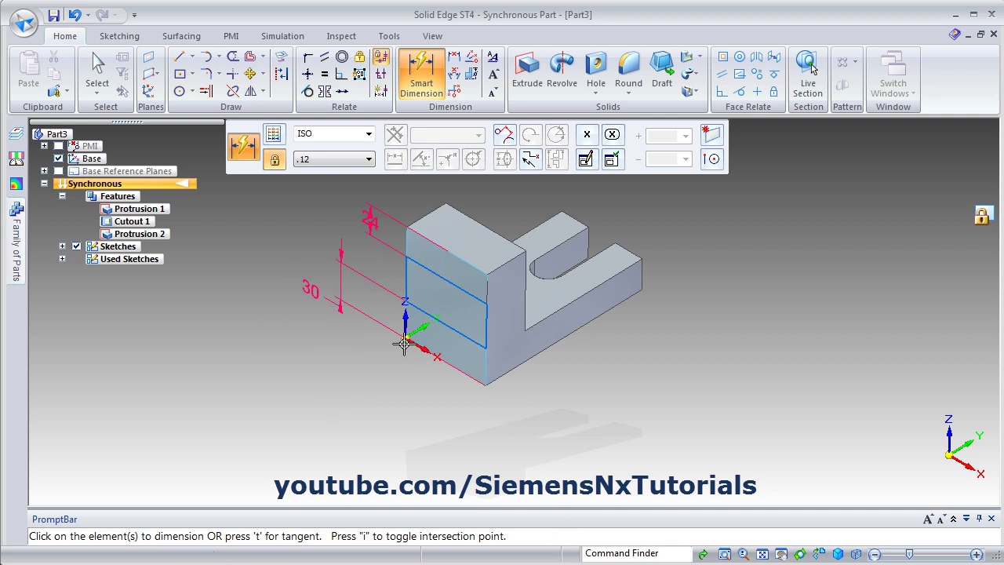
key(alt+Tab)
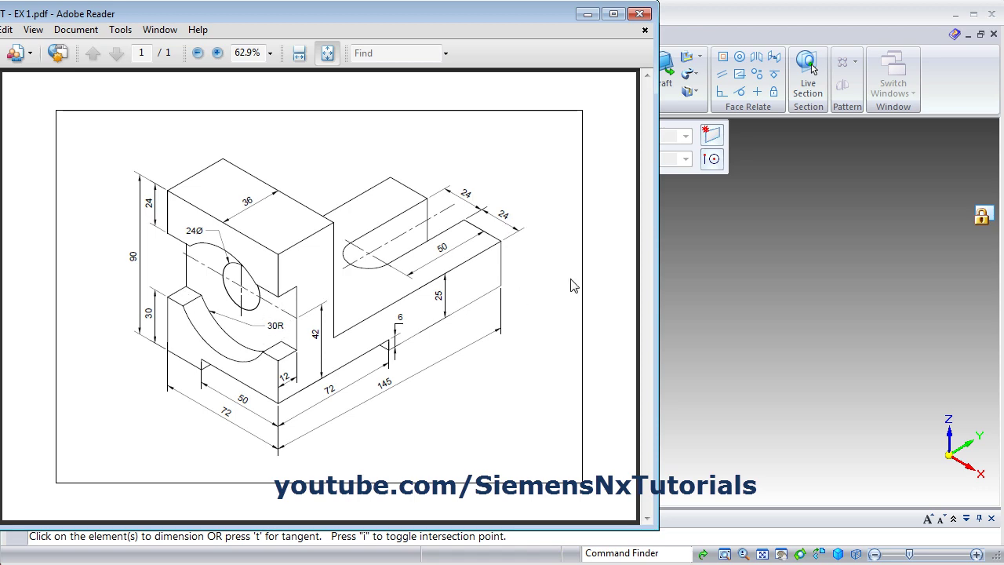
Step: Sketch a center-point circle on the end block's front face
click(763, 304)
scroll(433, 276, up, 4)
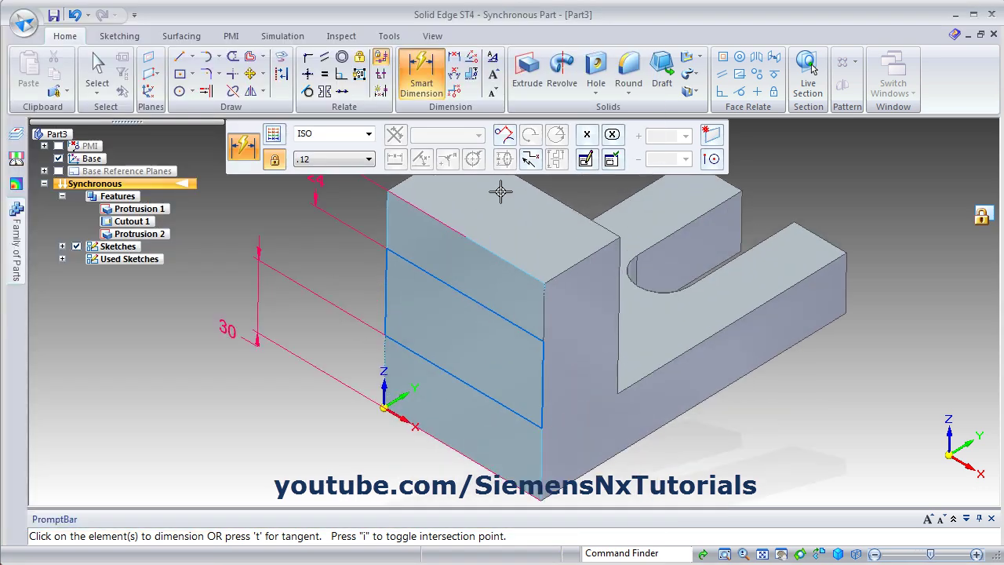
click(180, 91)
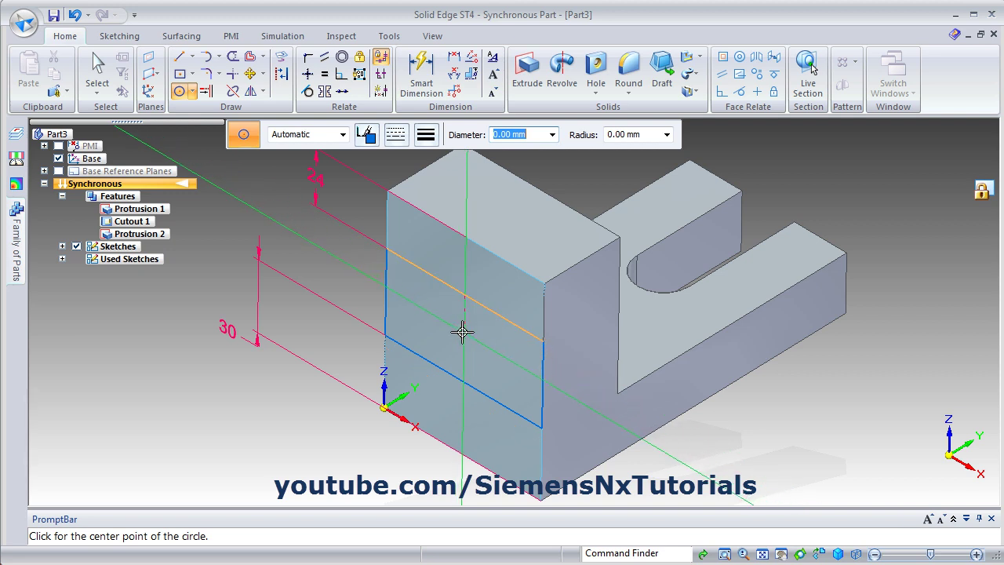
click(463, 332)
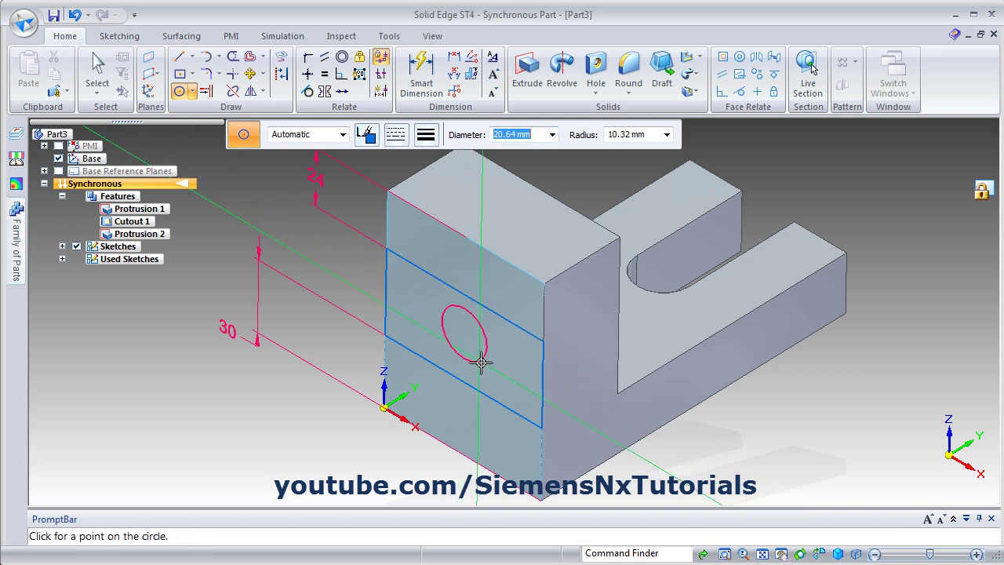
click(476, 416)
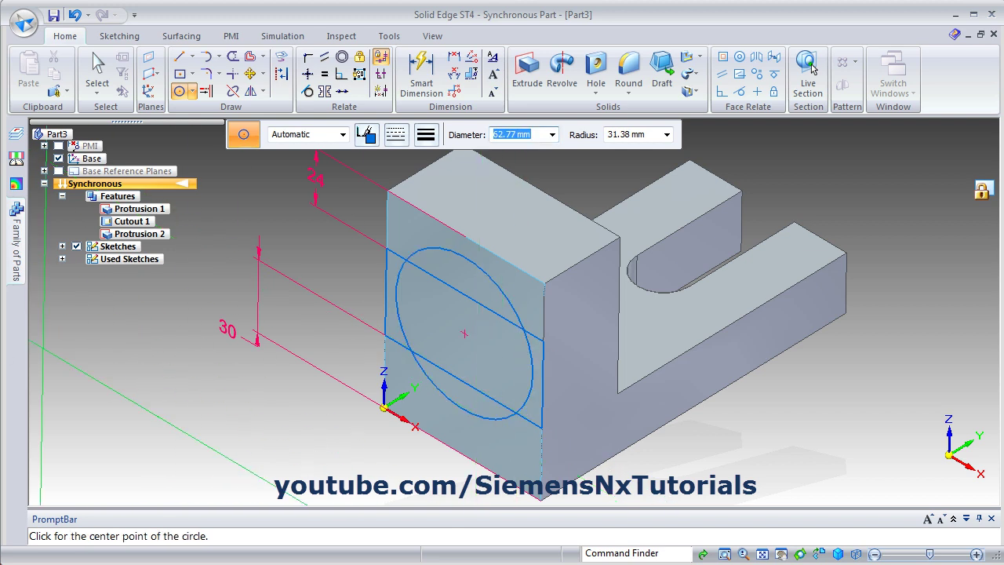
key(alt+Tab)
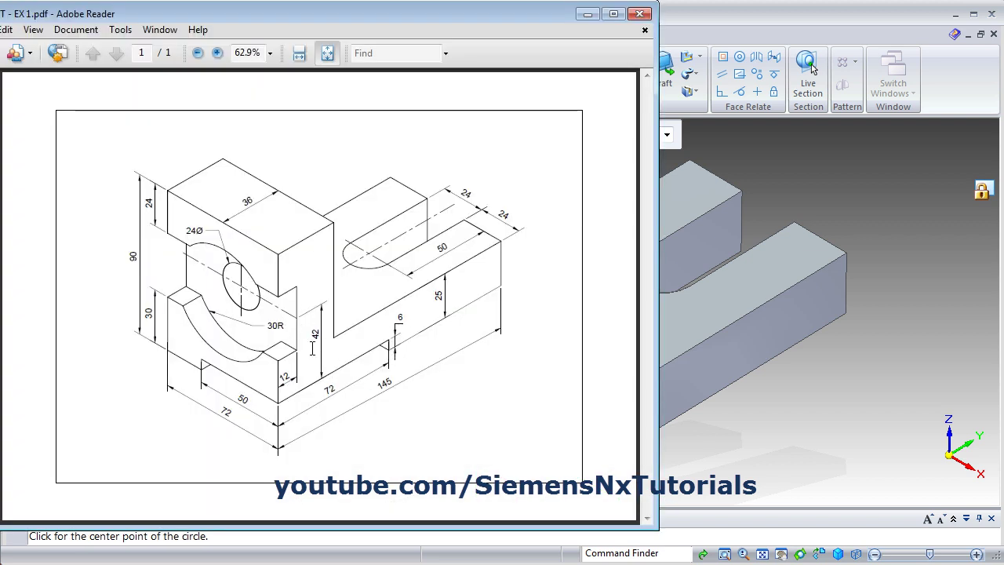
Step: Dimension the circle's centre 48 mm from the part's edge
click(766, 16)
click(421, 79)
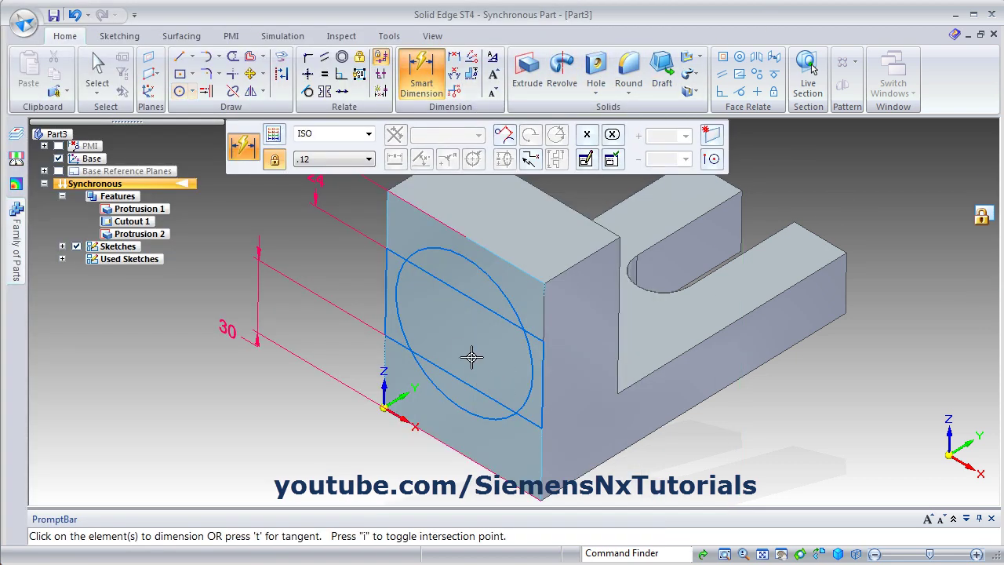
click(531, 364)
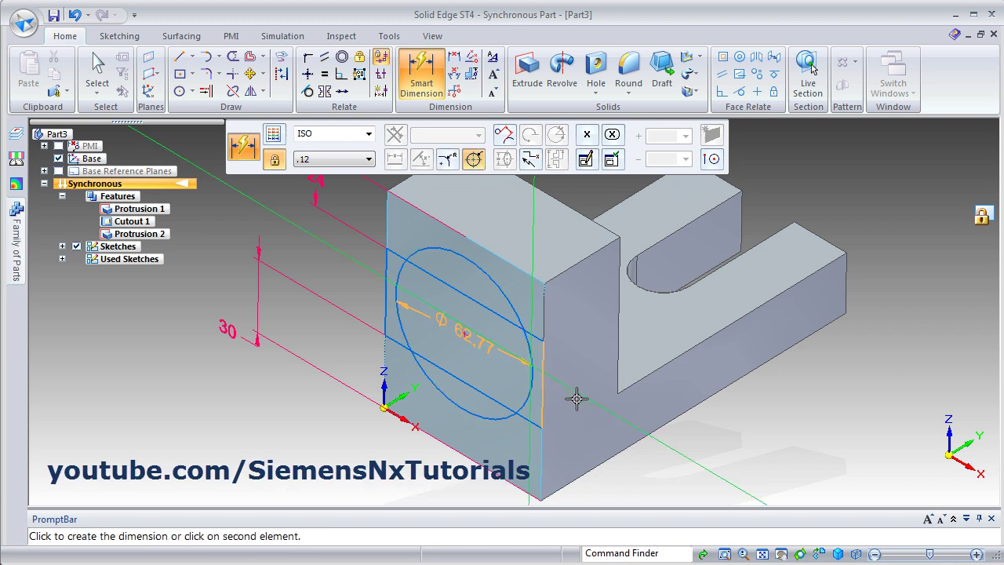
click(583, 475)
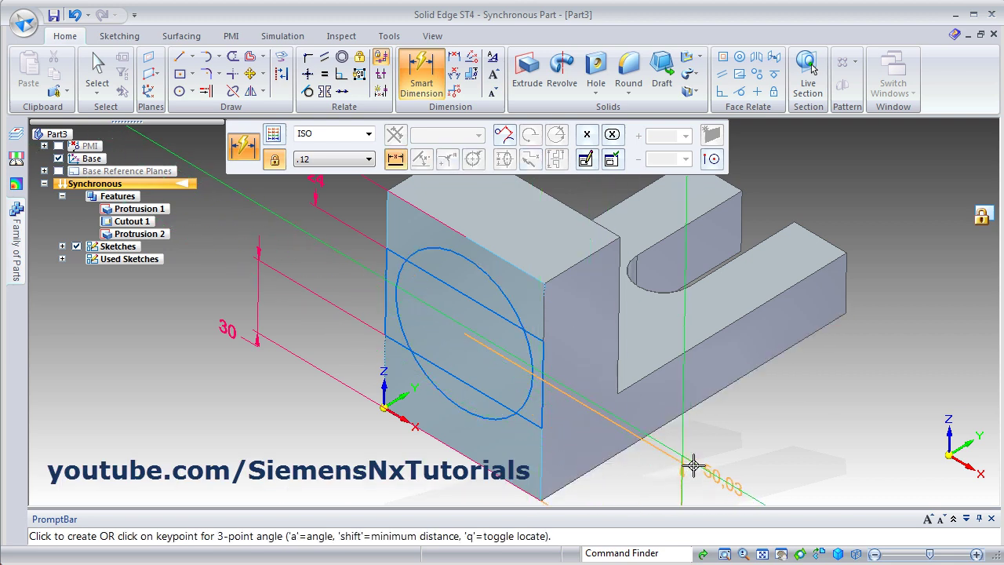
click(617, 471)
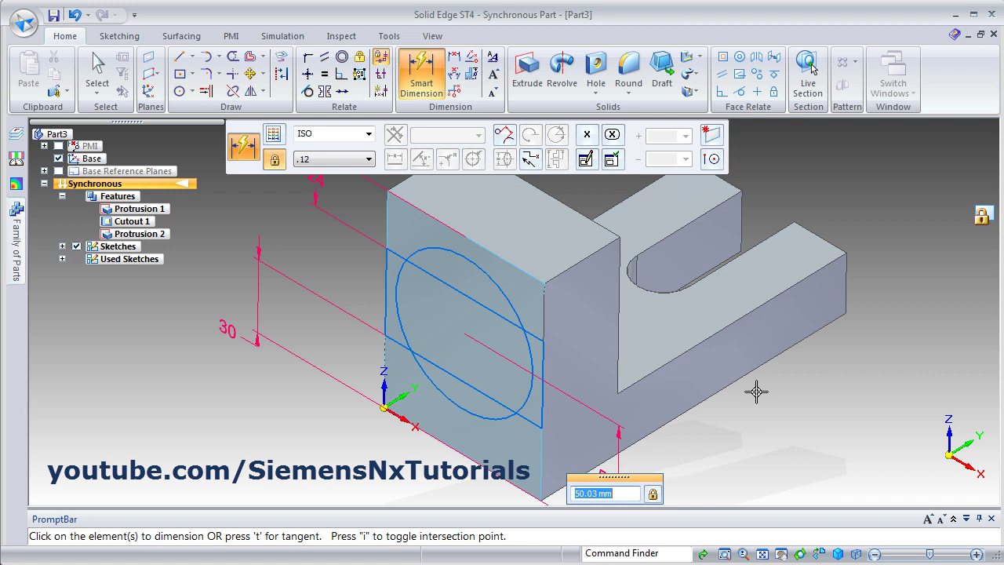
text(48)
key(Return)
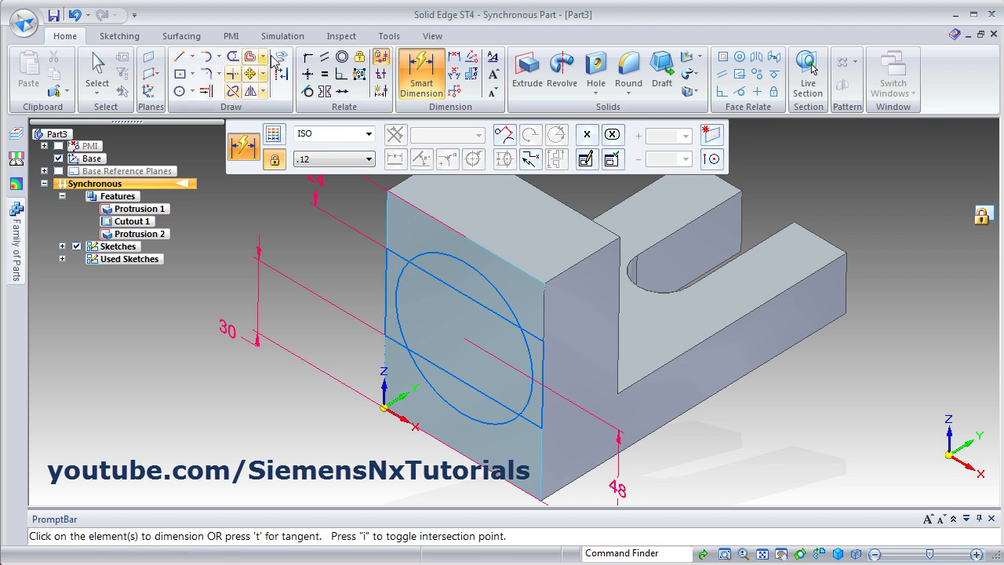
Step: Trim away the circle's arcs lying outside the rectangle strip
click(232, 60)
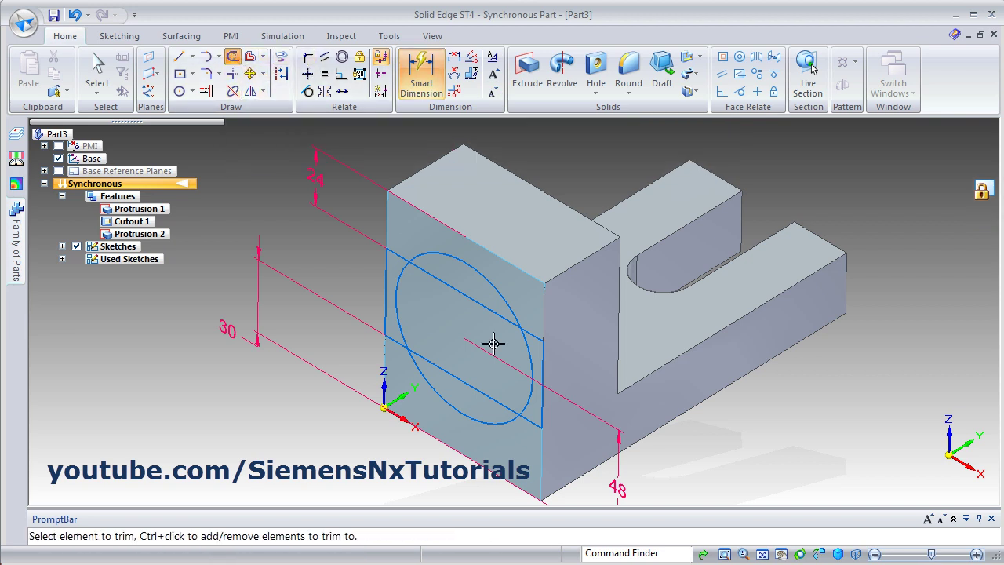
drag(468, 298, 389, 302)
click(389, 300)
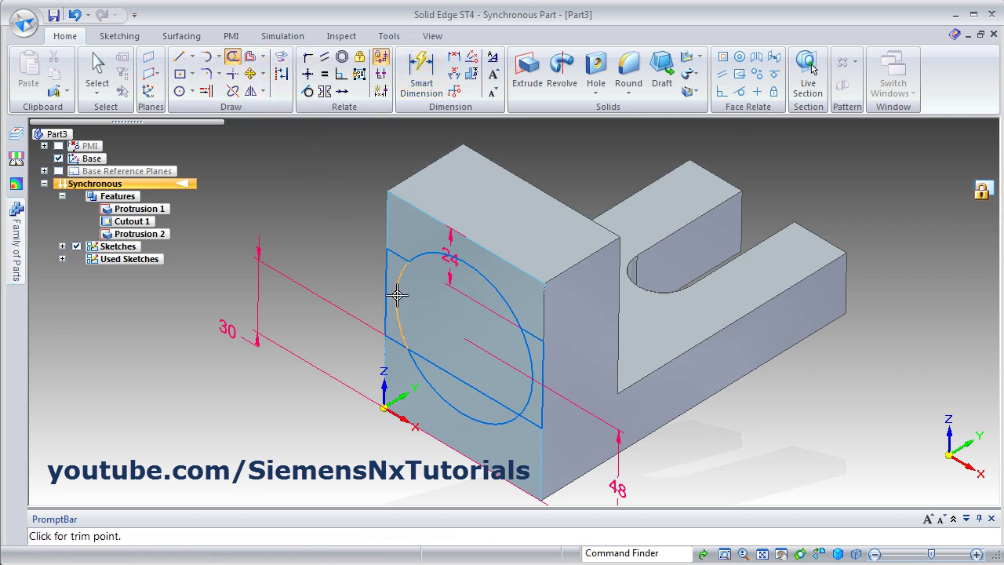
mouse_move(530, 347)
mouse_down()
mouse_move(527, 365)
mouse_move(483, 397)
mouse_move(365, 324)
mouse_up()
key(Escape)
scroll(470, 382, up, 3)
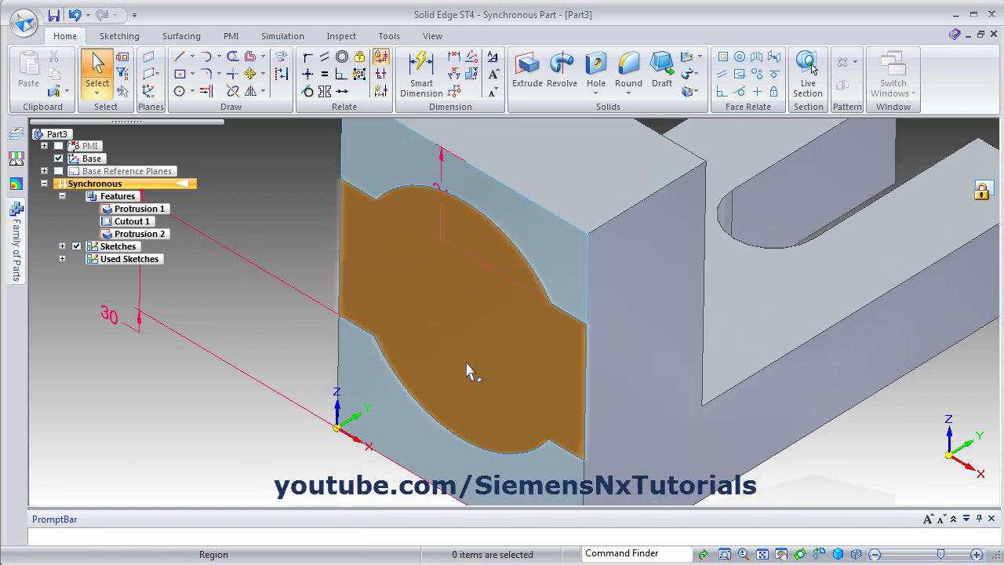
scroll(469, 371, down, 2)
Step: Cut the trimmed region 12 mm deep into the block and hide PMI
click(468, 357)
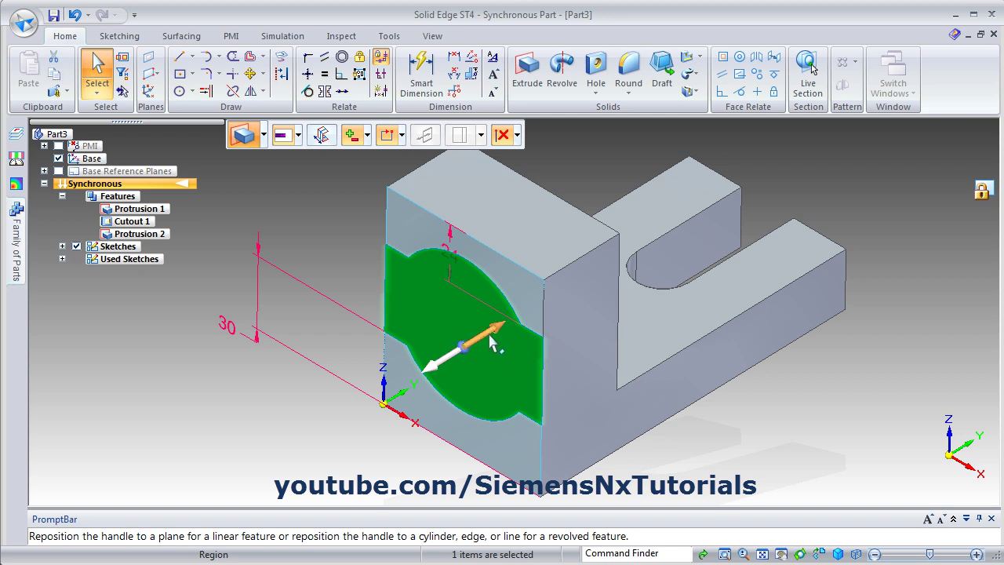
click(493, 343)
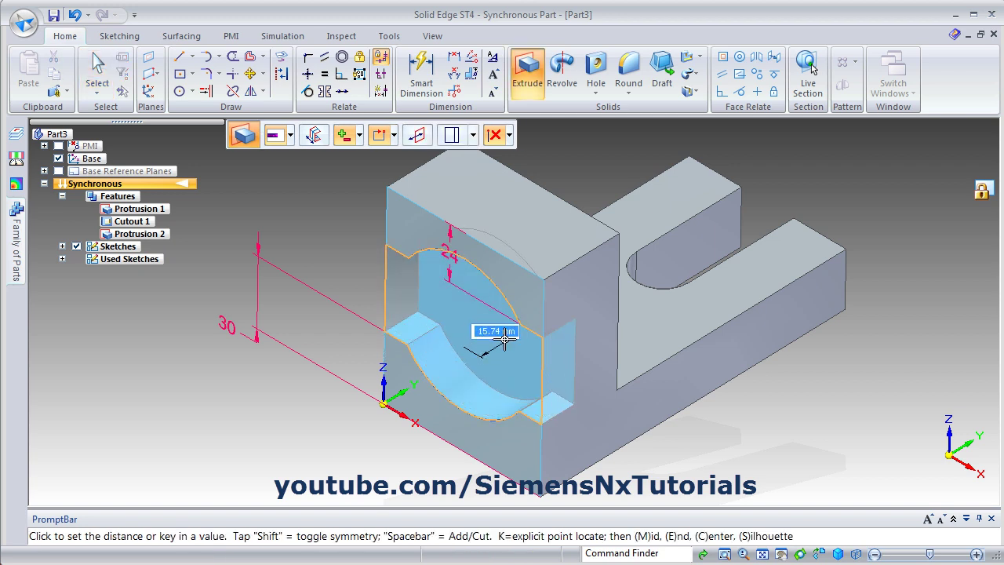
text(12)
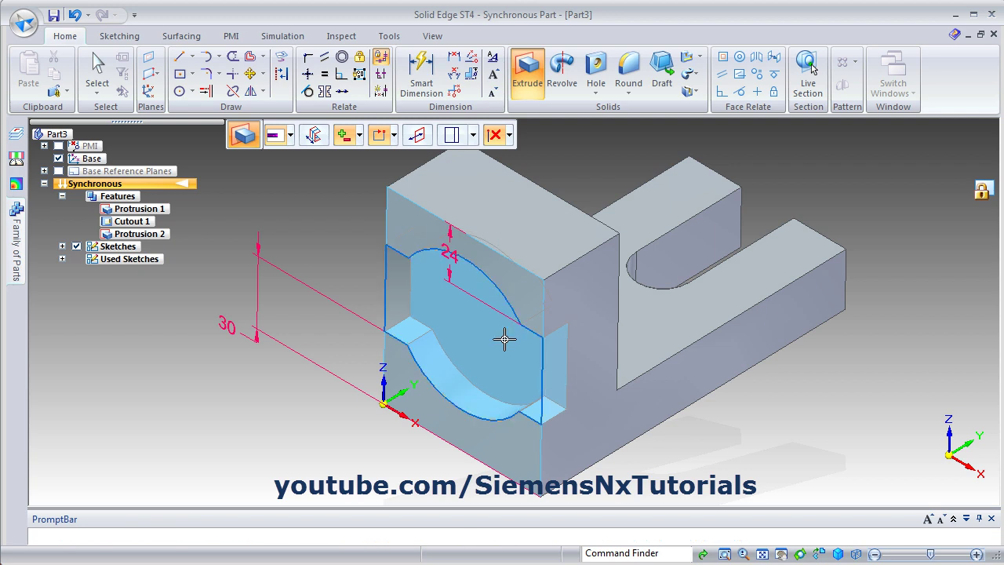
key(Return)
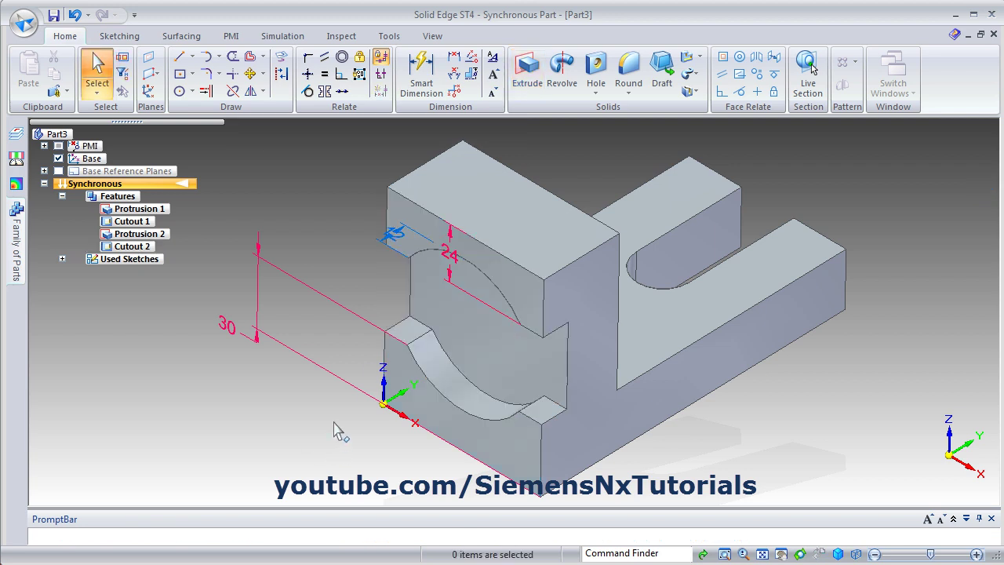
click(58, 146)
Step: Sketch a center-point circle on the recessed face of the end block
key(alt+Tab)
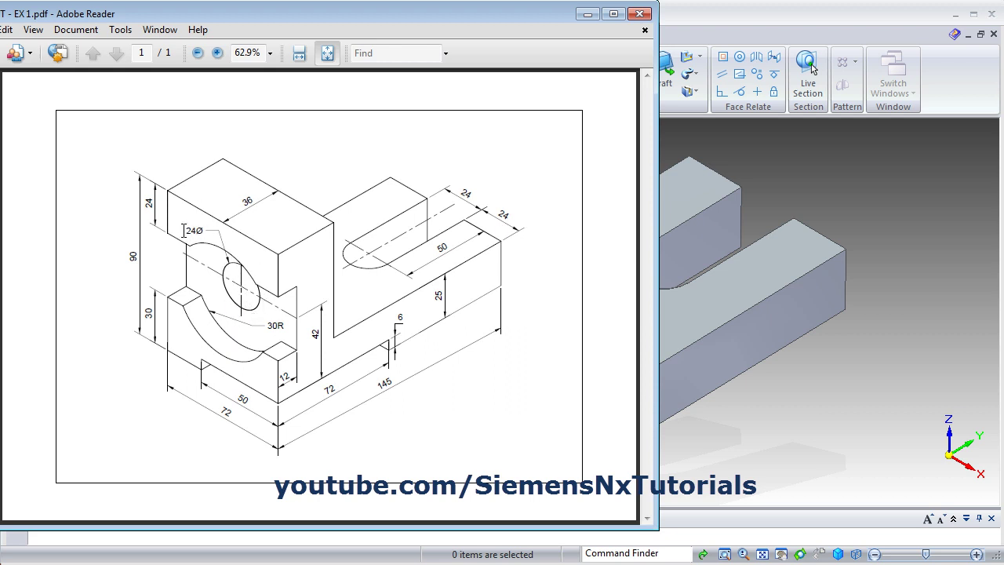
click(825, 421)
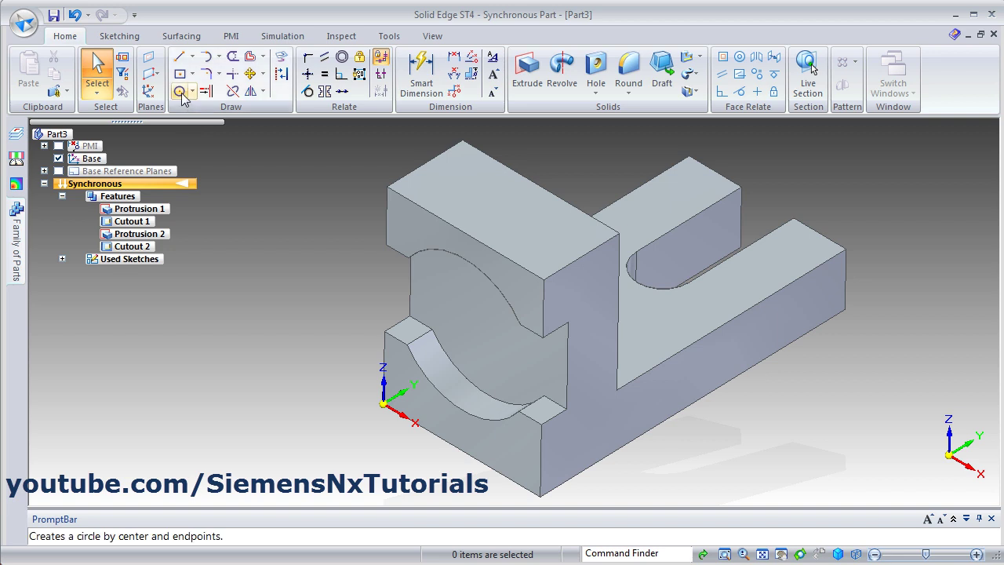
click(180, 91)
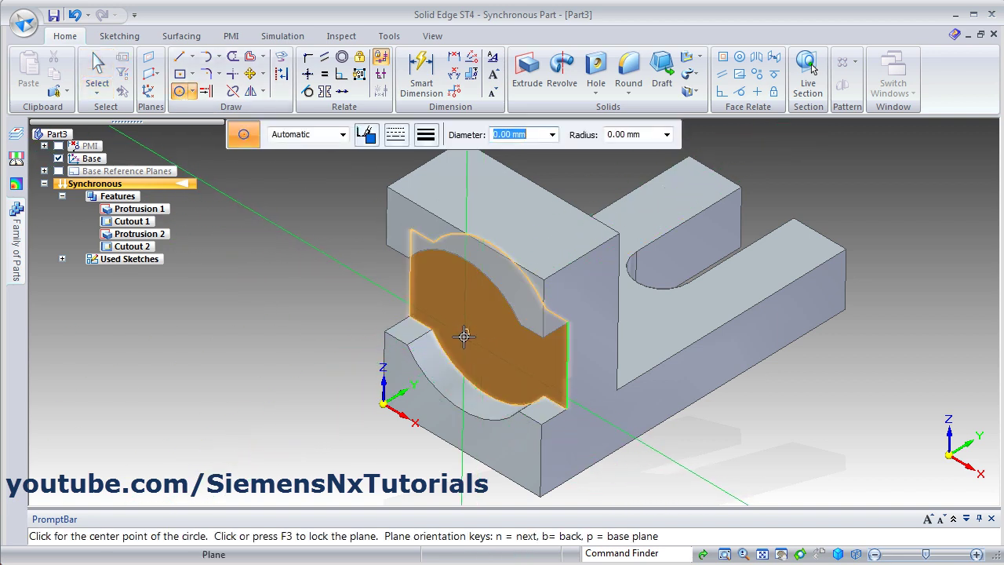
key(F3)
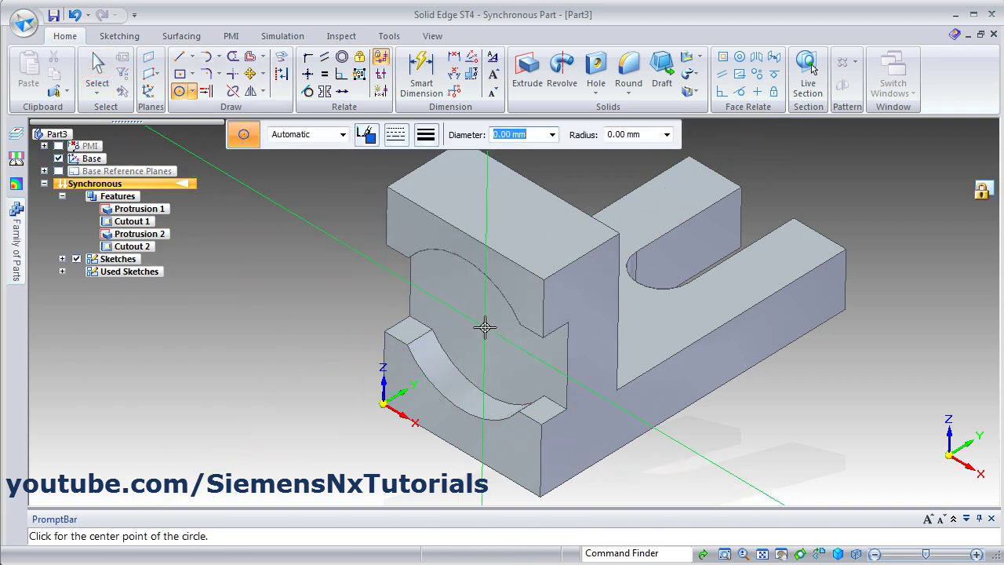
click(484, 326)
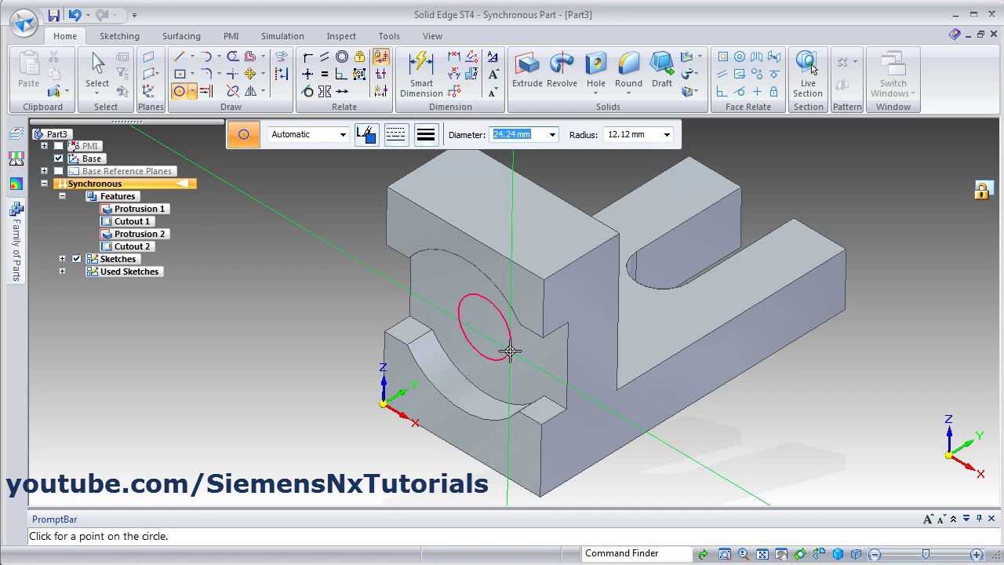
click(510, 351)
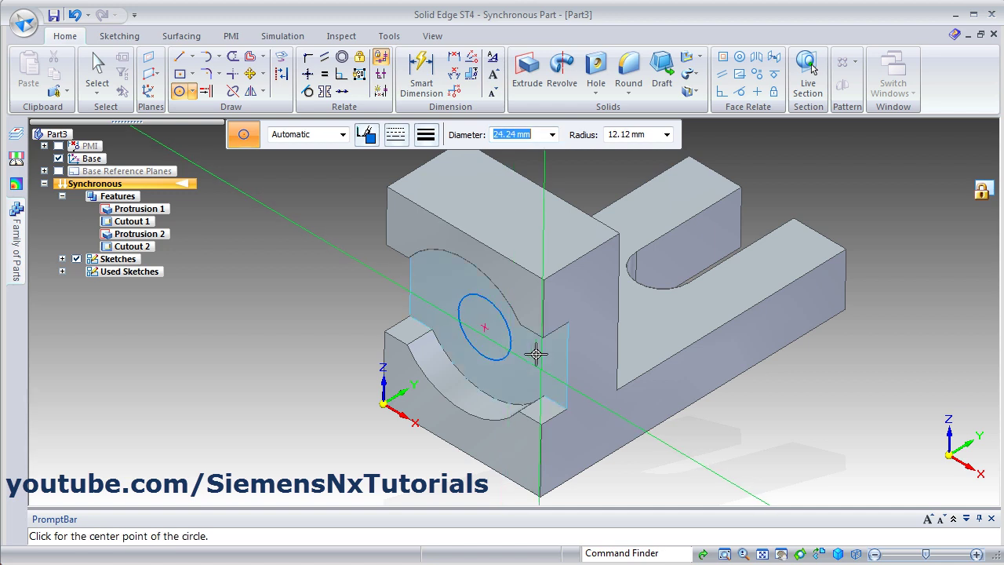
Step: Give the circle a 24 mm diameter and place its centre 48 mm from the base edge
click(422, 79)
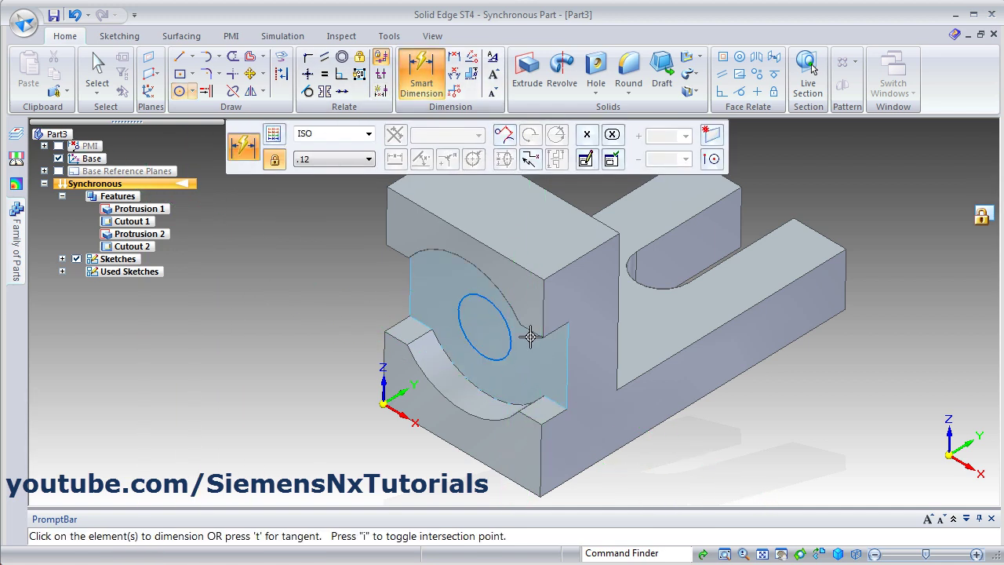
click(495, 310)
click(538, 229)
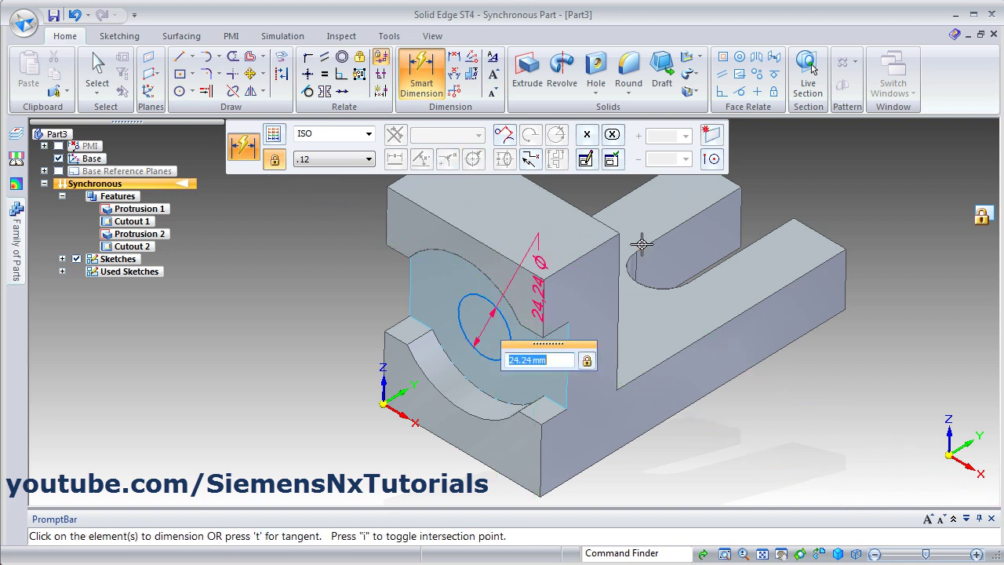
text(24)
key(Return)
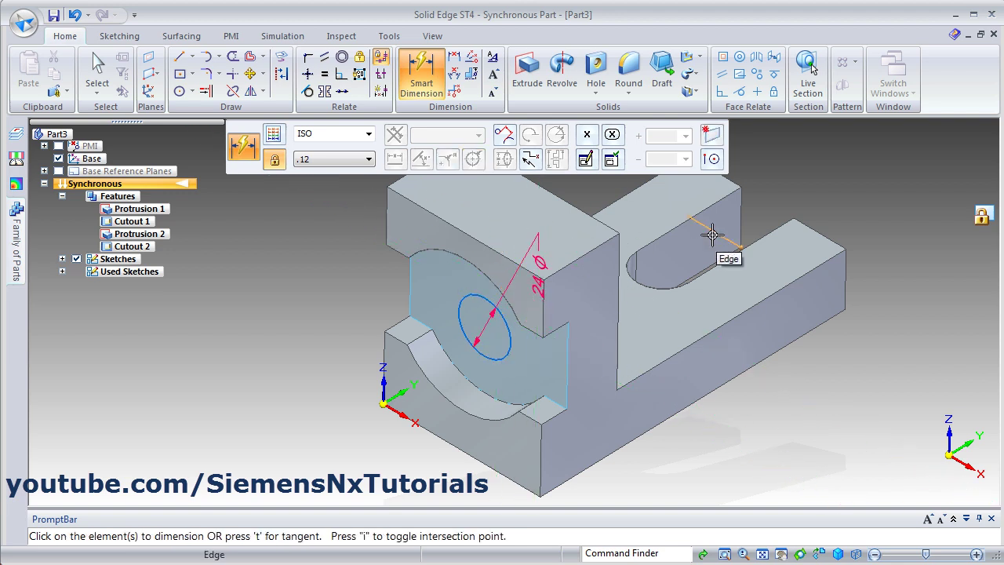
click(509, 348)
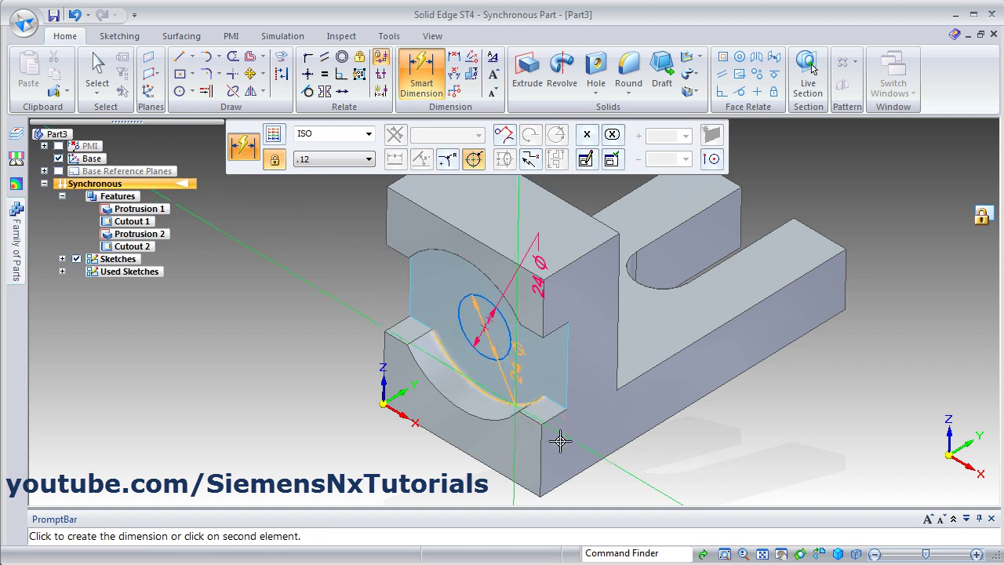
click(514, 484)
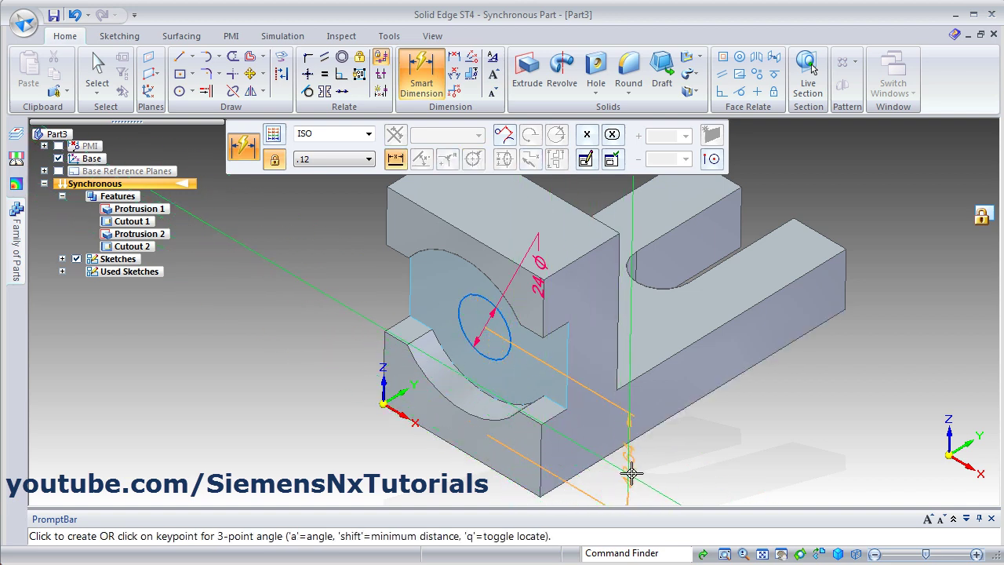
click(639, 475)
text(48)
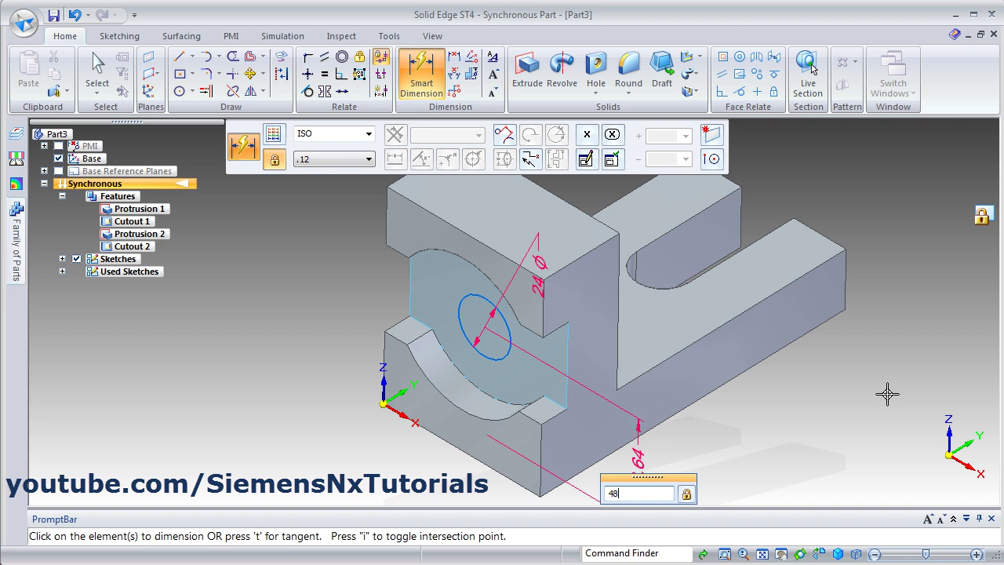
key(Return)
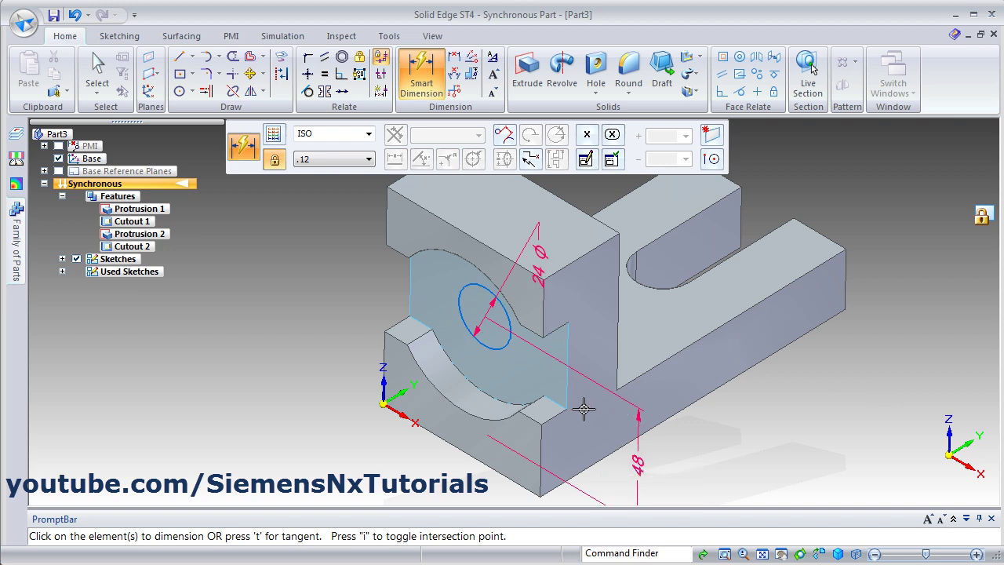
Step: Position the circle's centre 36 mm from the top edge
click(566, 390)
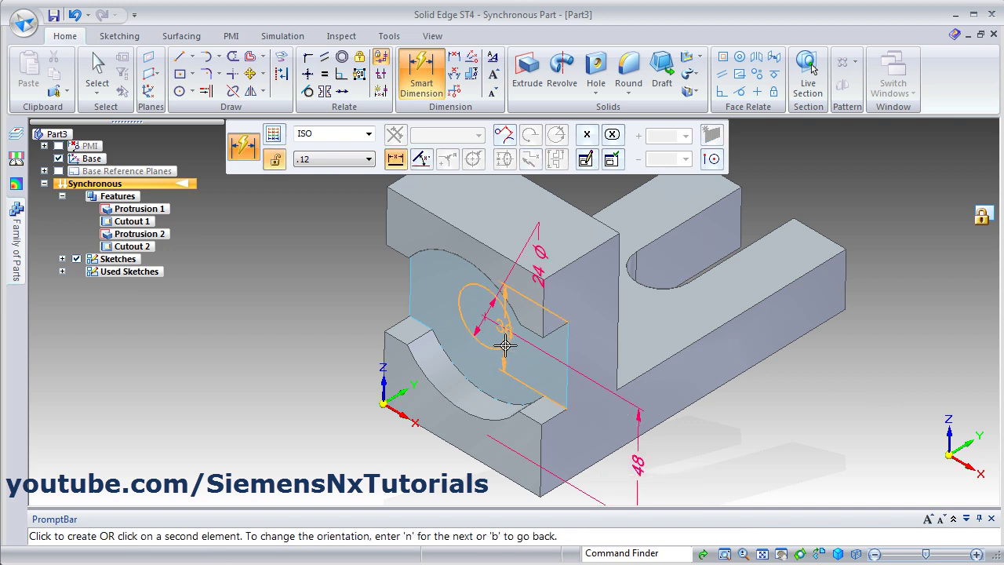
click(508, 318)
click(520, 209)
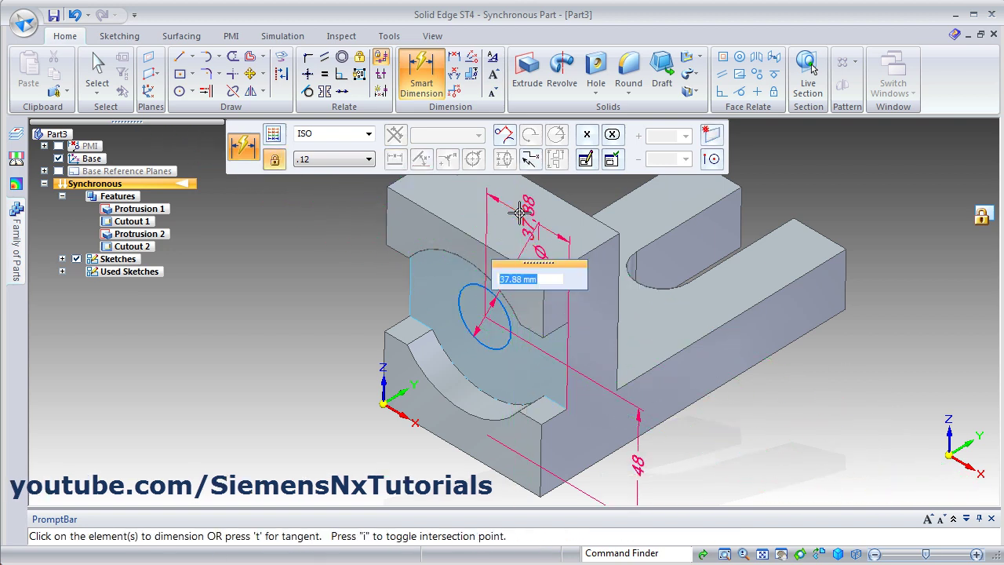
key(alt+Tab)
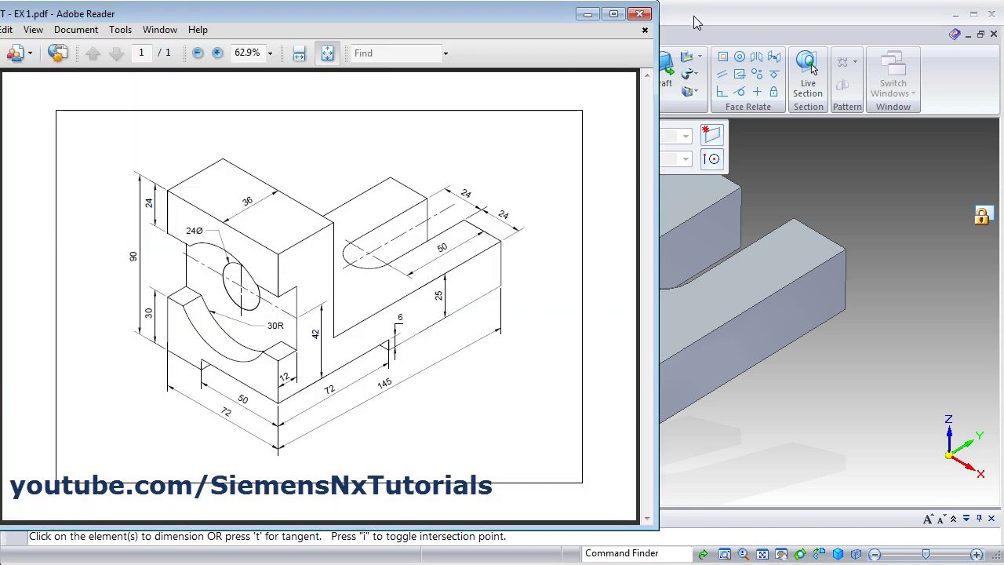
key(alt+Tab)
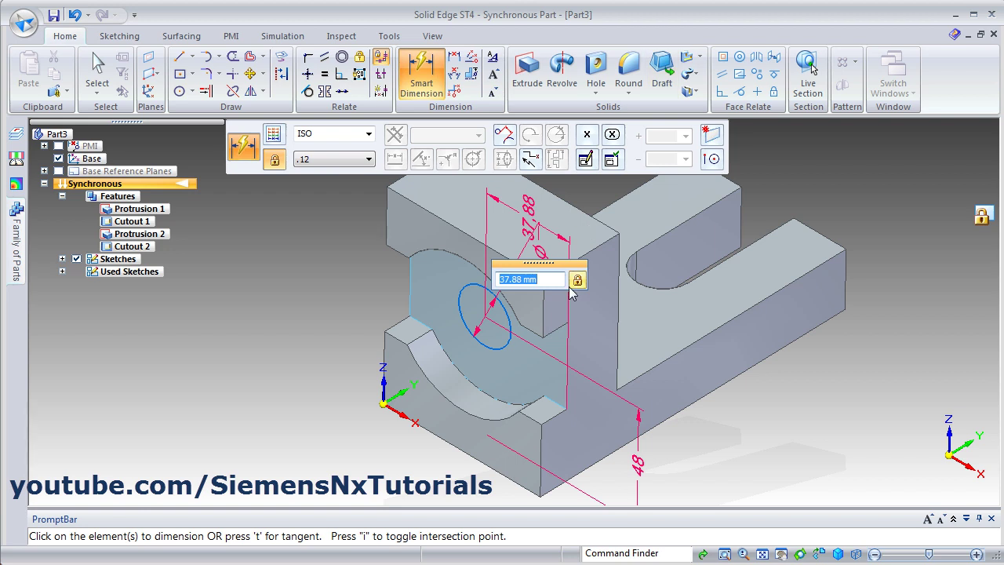
text(36)
key(Return)
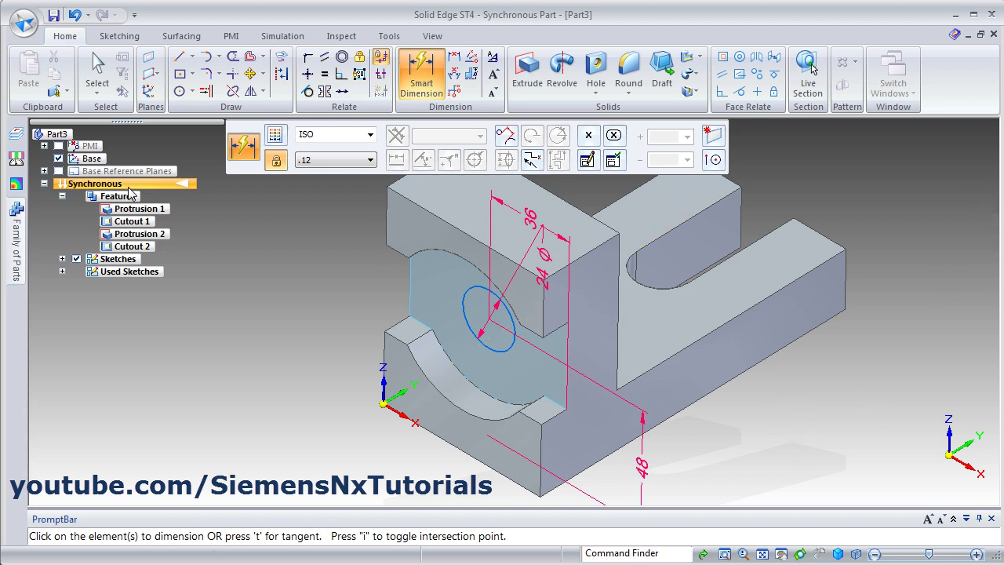
key(Escape)
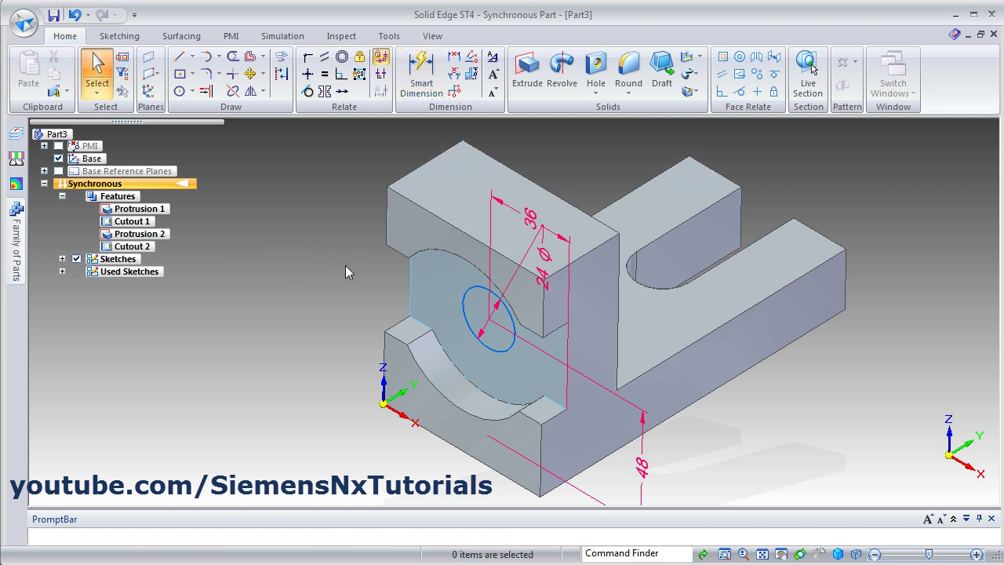
Step: Cut the 24 mm circle through the end block and hide PMI dimensions
click(494, 345)
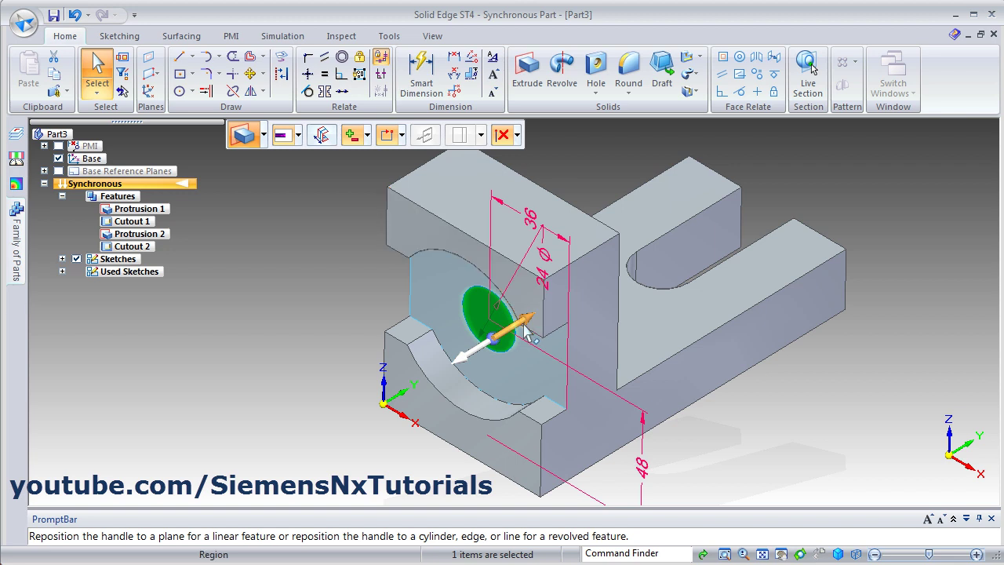
click(527, 320)
click(657, 294)
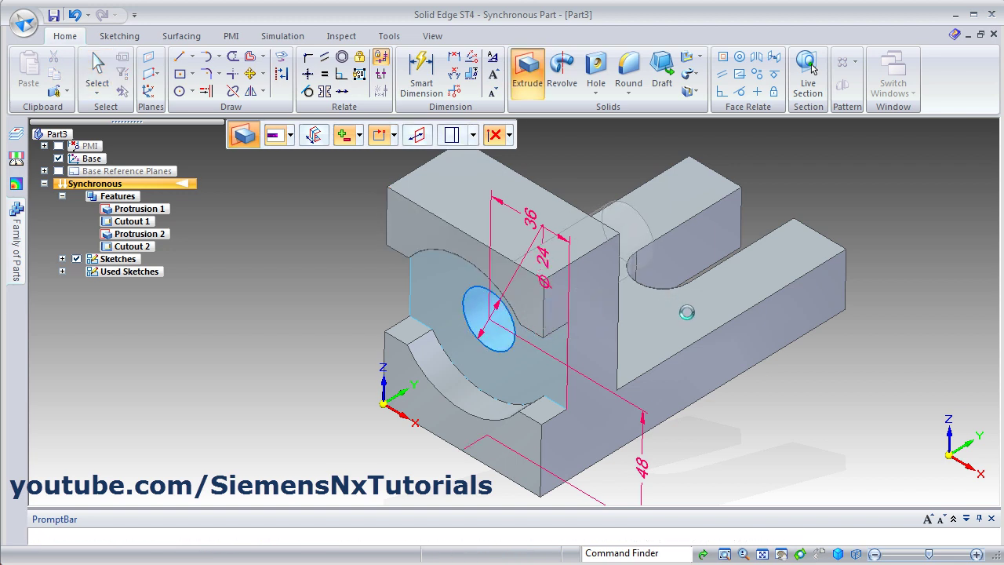
key(Escape)
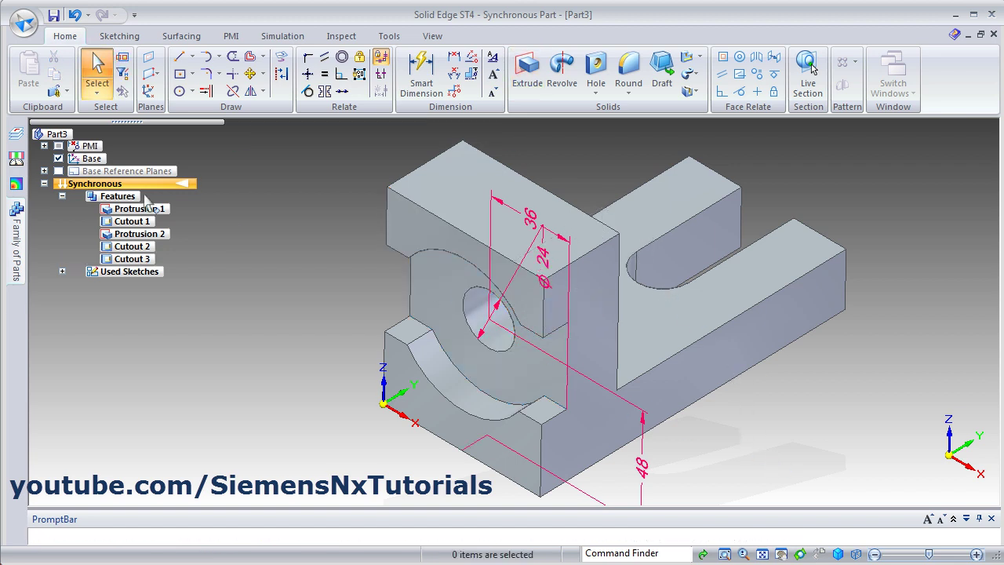
click(58, 146)
Step: Orbit to show the base's long front face and compare with the reference drawing
middle_drag(343, 376, 363, 345)
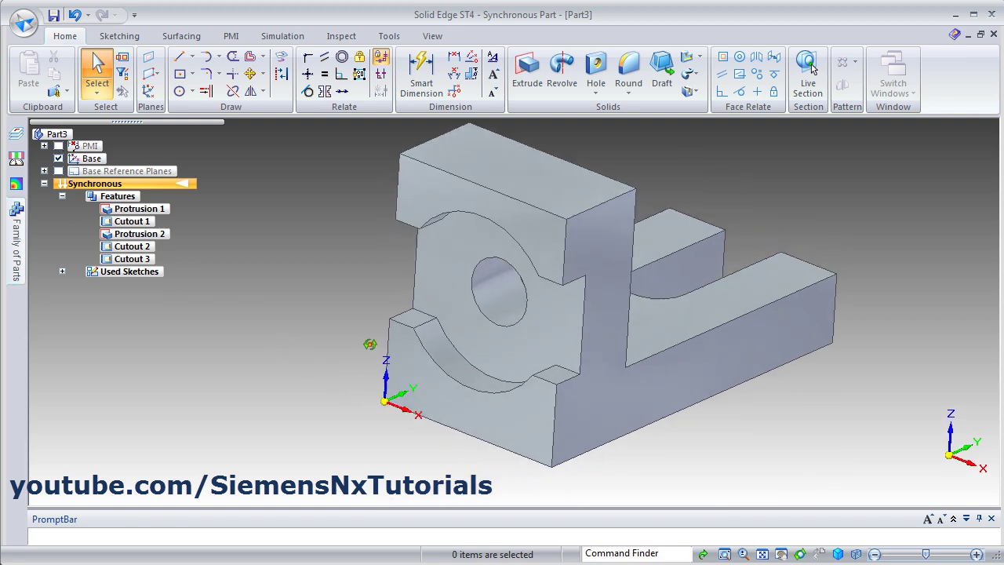
key(alt+Tab)
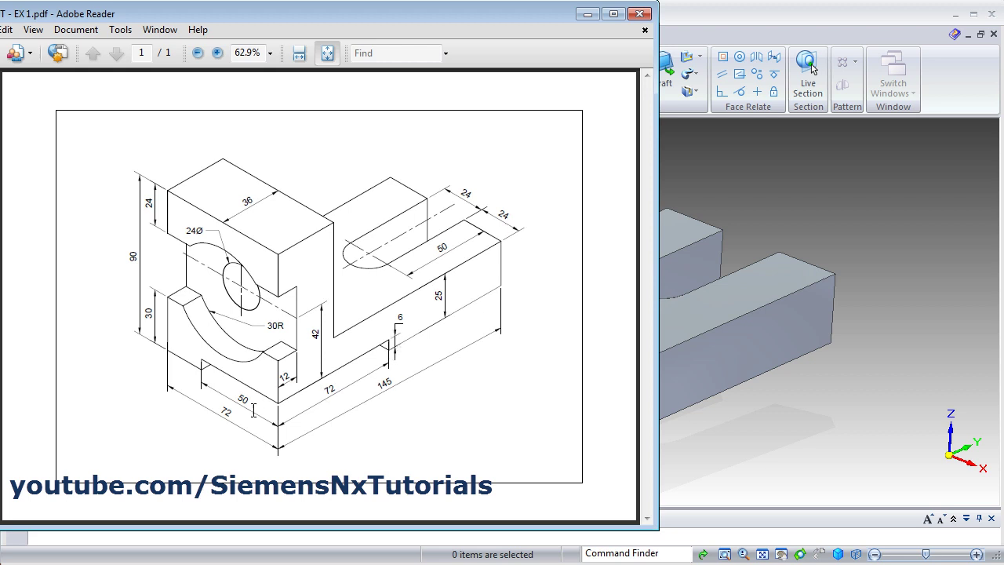
click(723, 432)
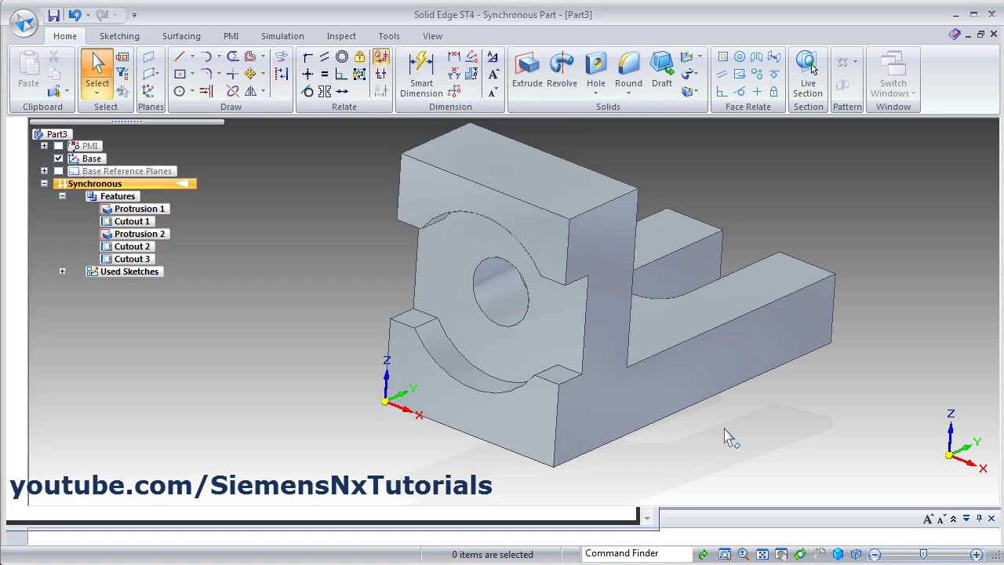
click(192, 75)
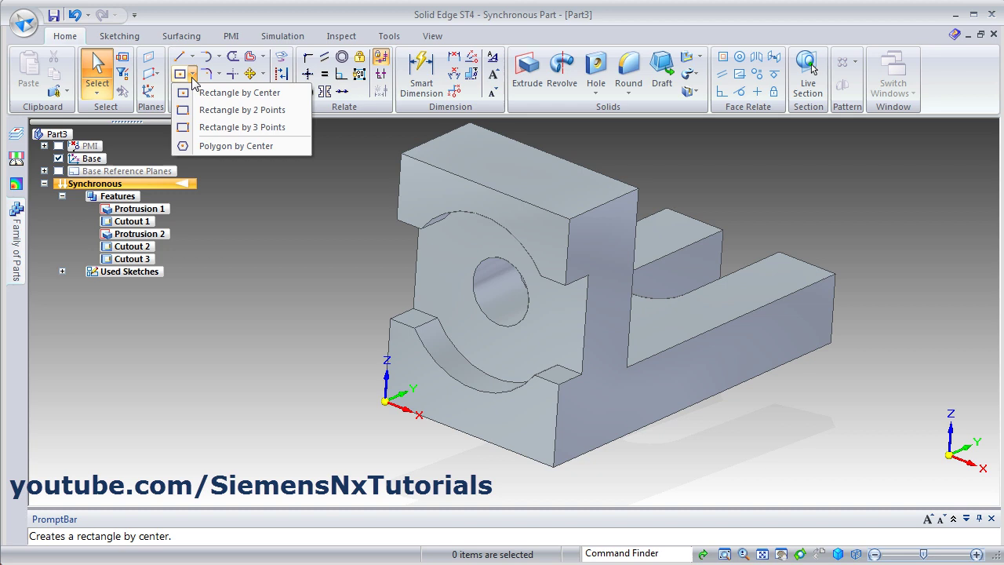
Step: Draw a thin two-point rectangle along the bottom edge of the base's front face
click(227, 110)
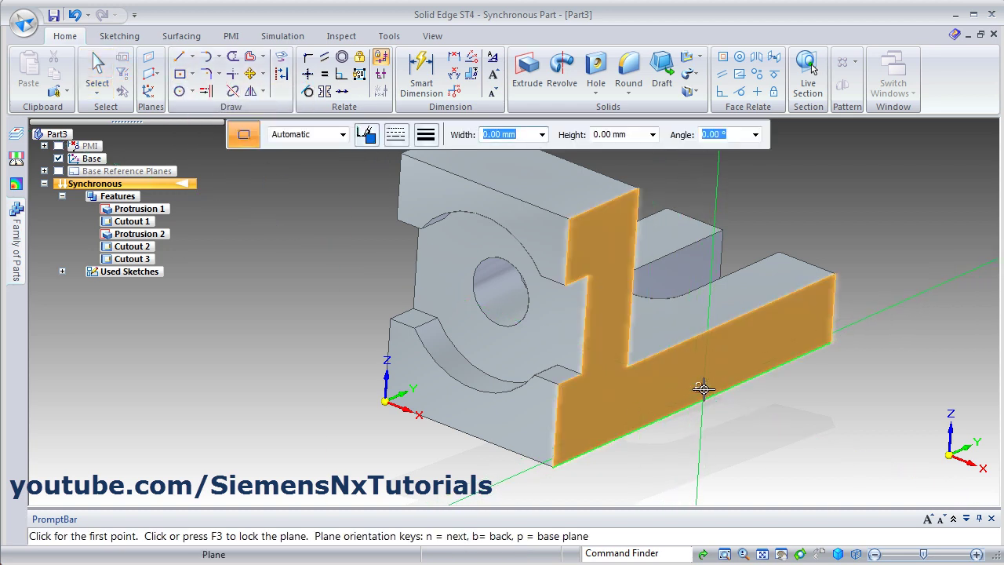
key(F3)
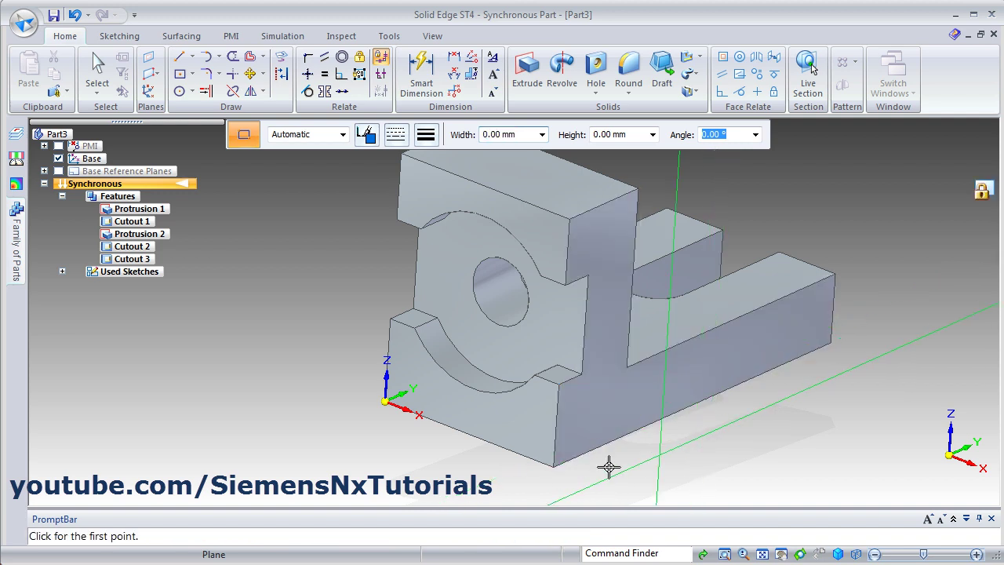
click(555, 465)
click(555, 465)
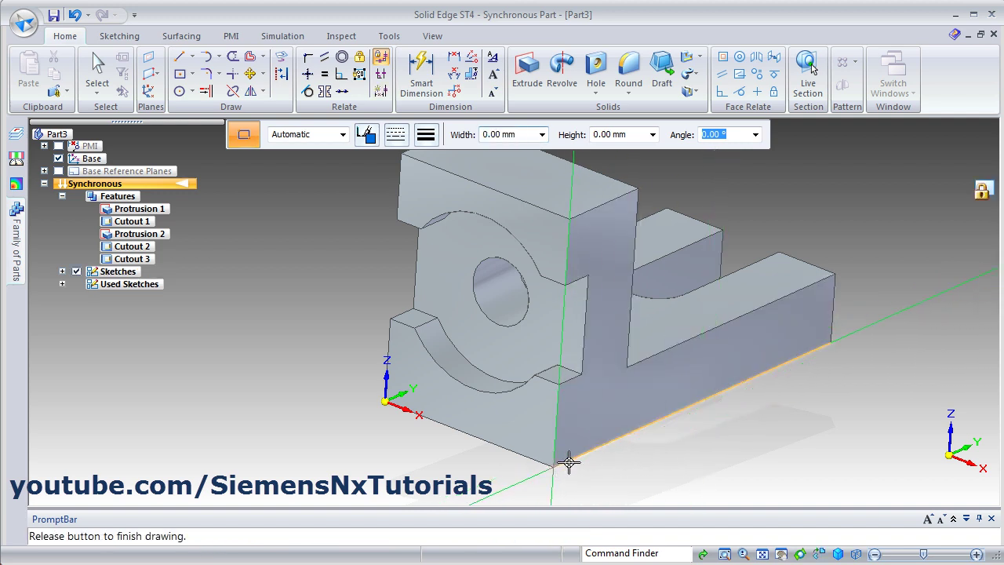
click(682, 393)
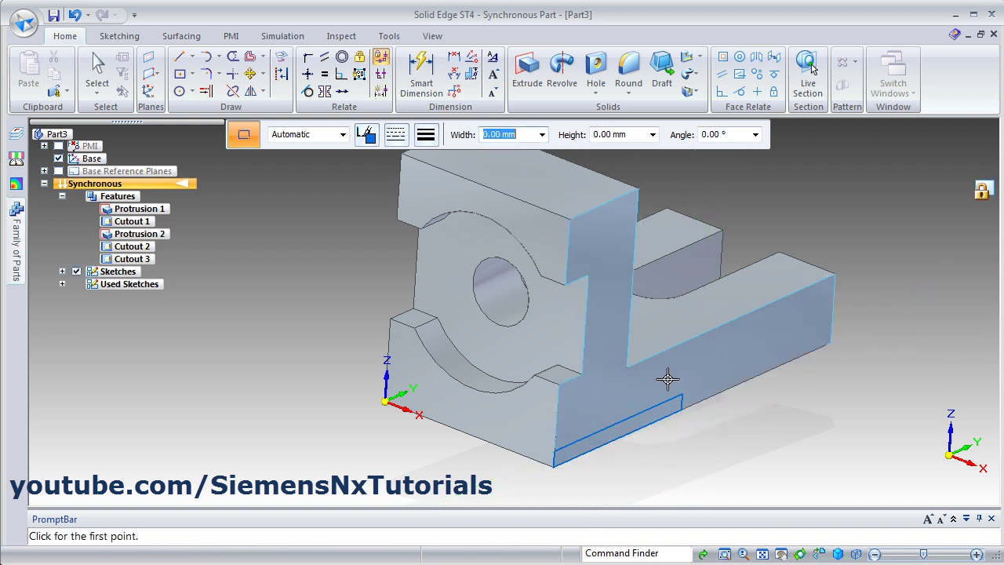
Step: Dimension the rectangle to 72 mm long and 6 mm high
click(421, 74)
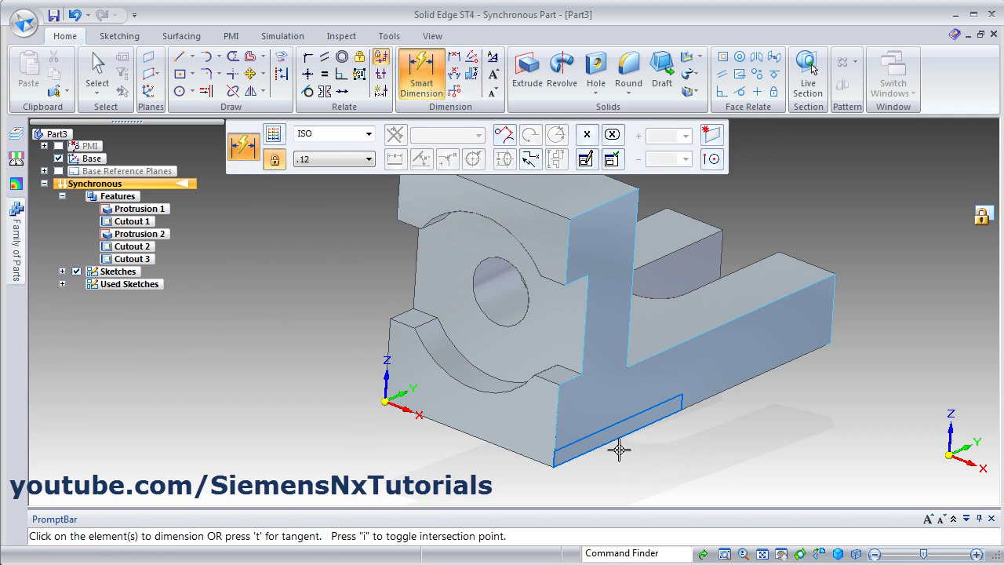
click(618, 437)
click(612, 468)
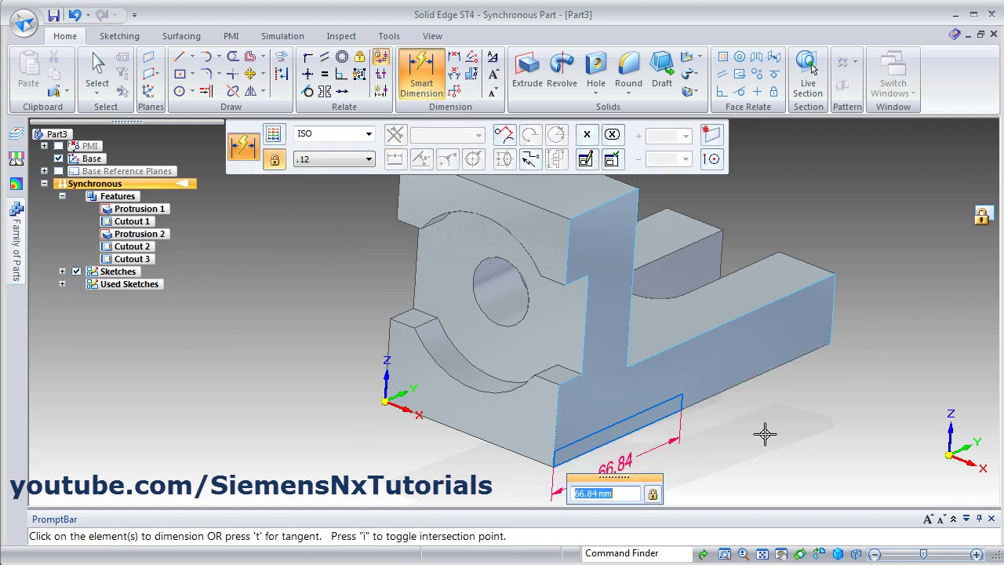
text(72)
key(Return)
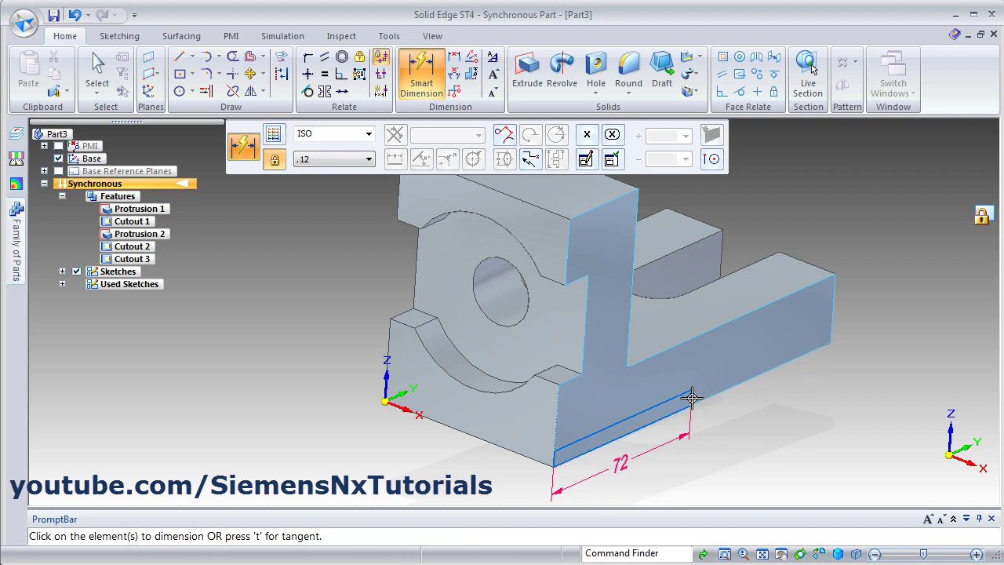
click(690, 398)
click(749, 362)
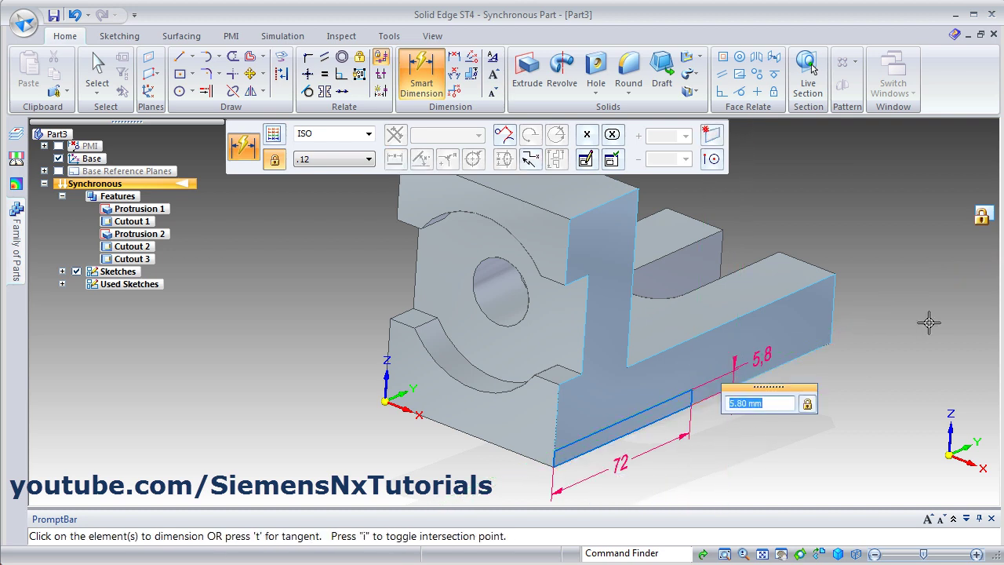
text(6)
key(Return)
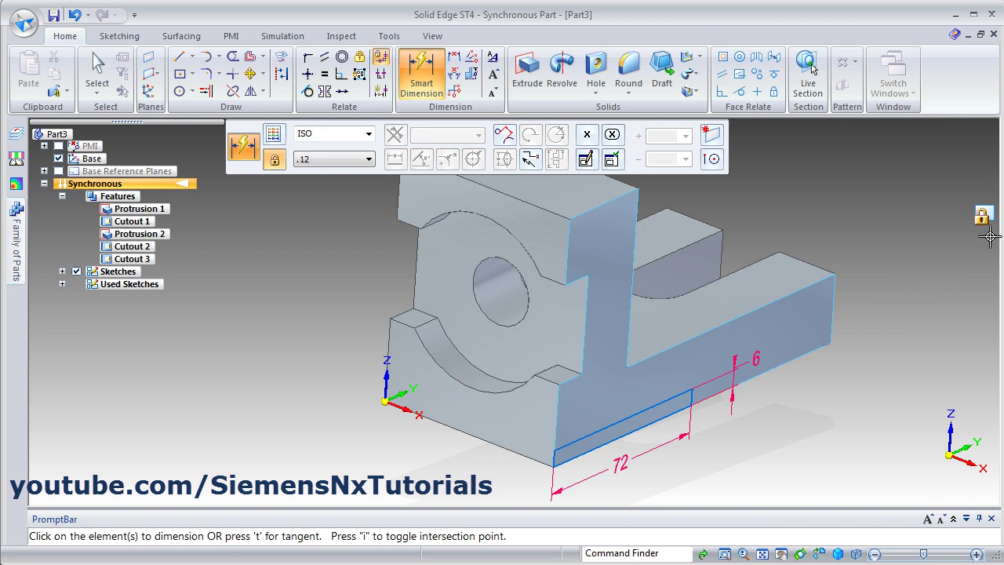
key(Escape)
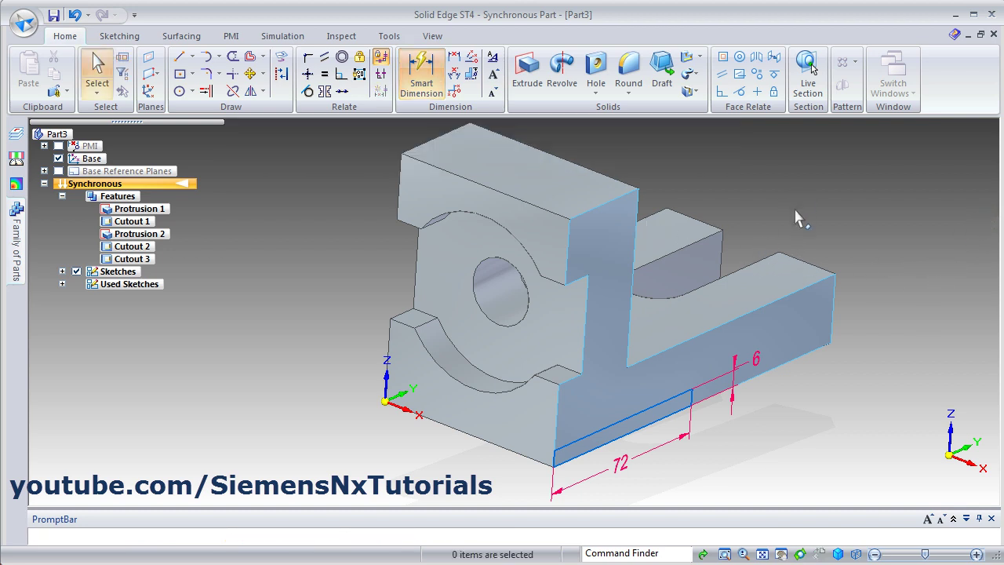
Step: Push the 72 × 6 rectangle 50 mm into the base as a notch cut, then hide PMI
click(632, 432)
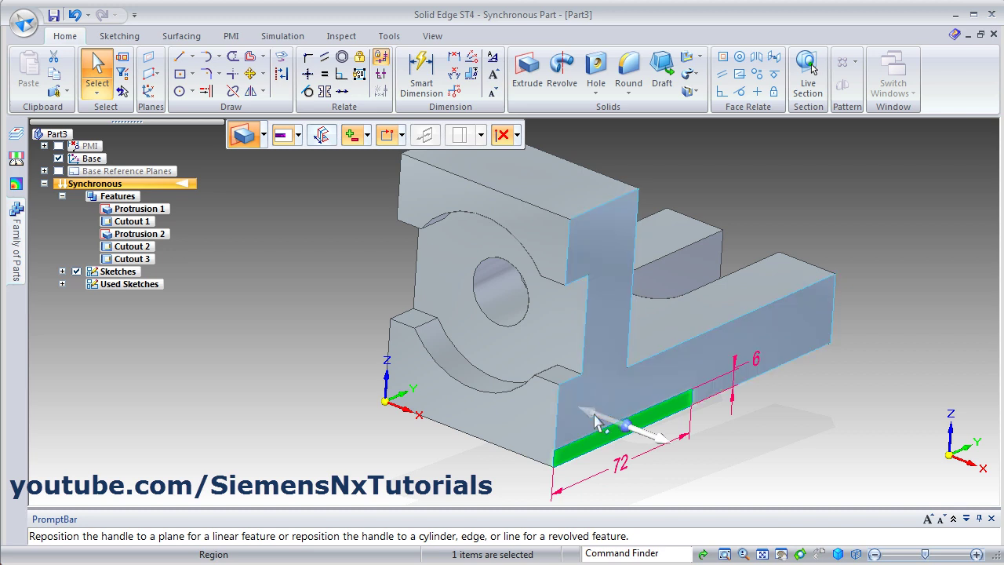
click(596, 423)
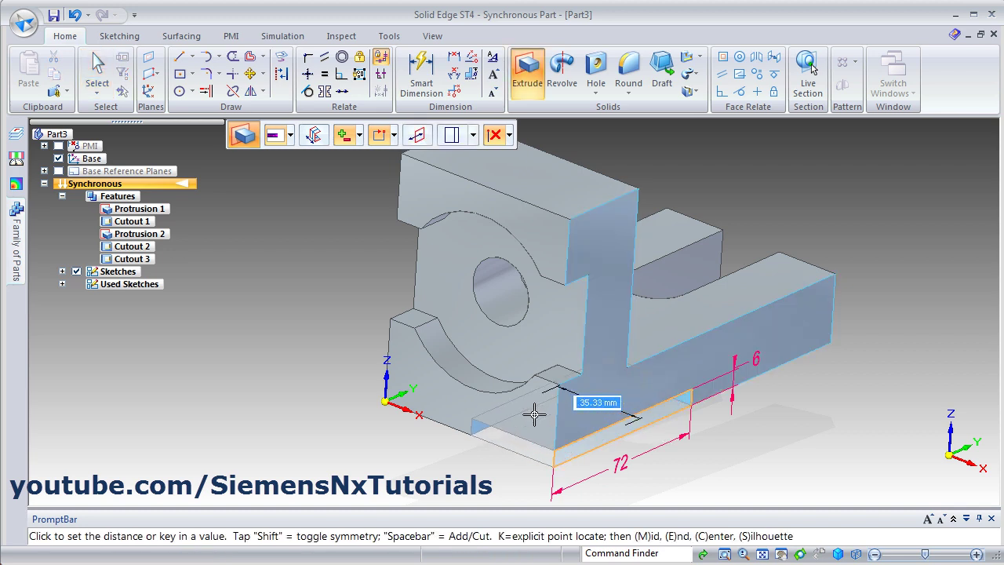
text(50)
key(Return)
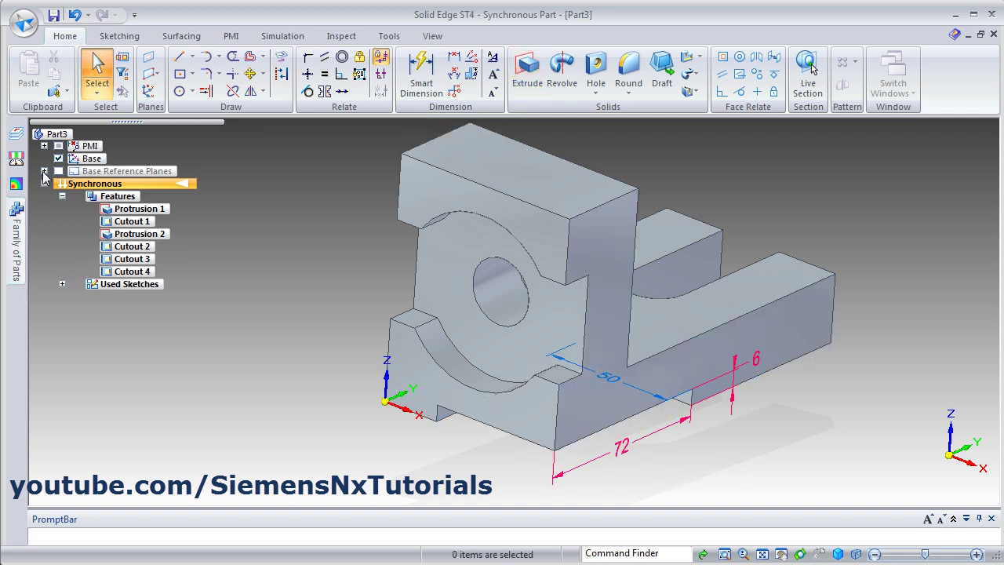
click(58, 145)
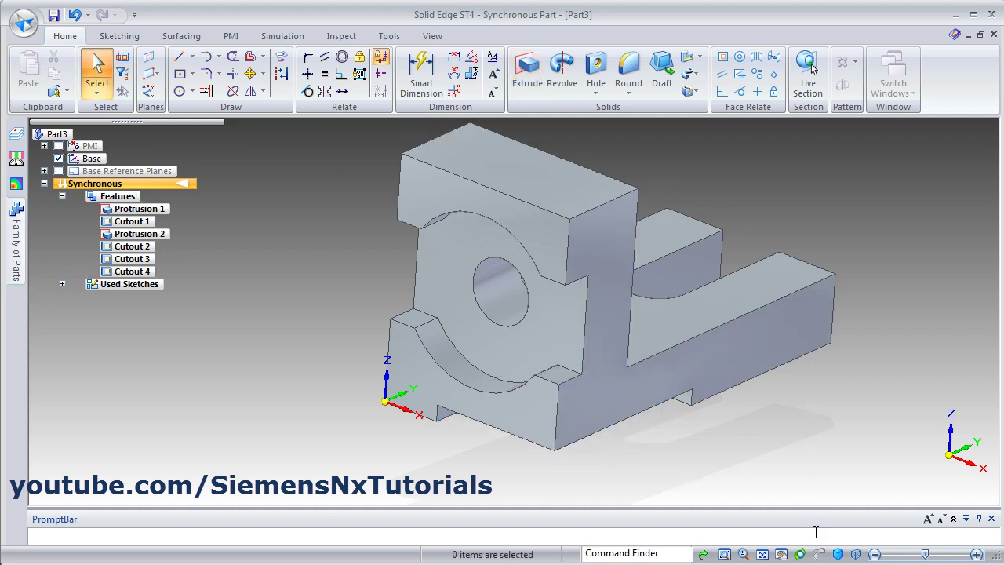
Step: Reorient the finished part to the isometric view
click(838, 553)
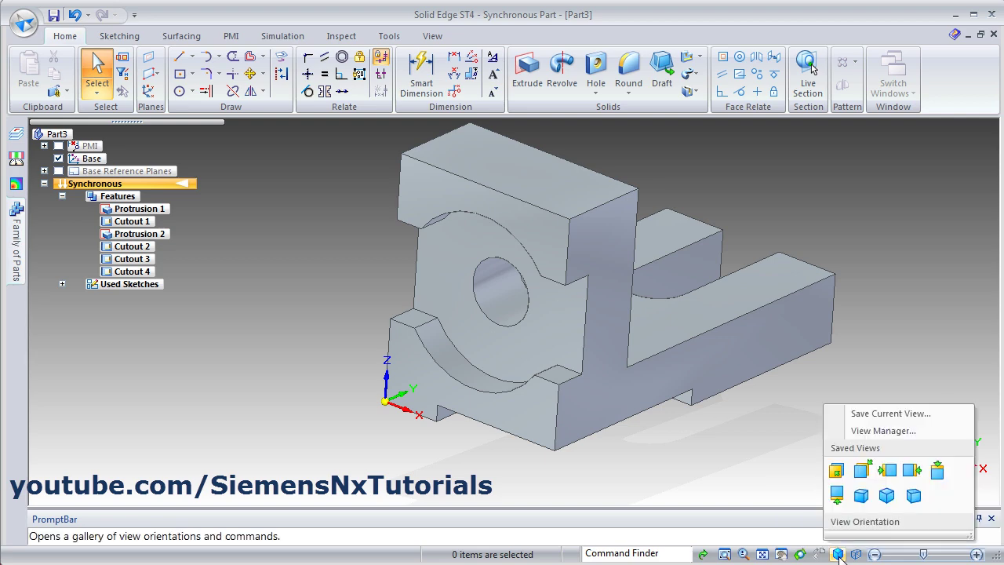
click(887, 495)
click(890, 499)
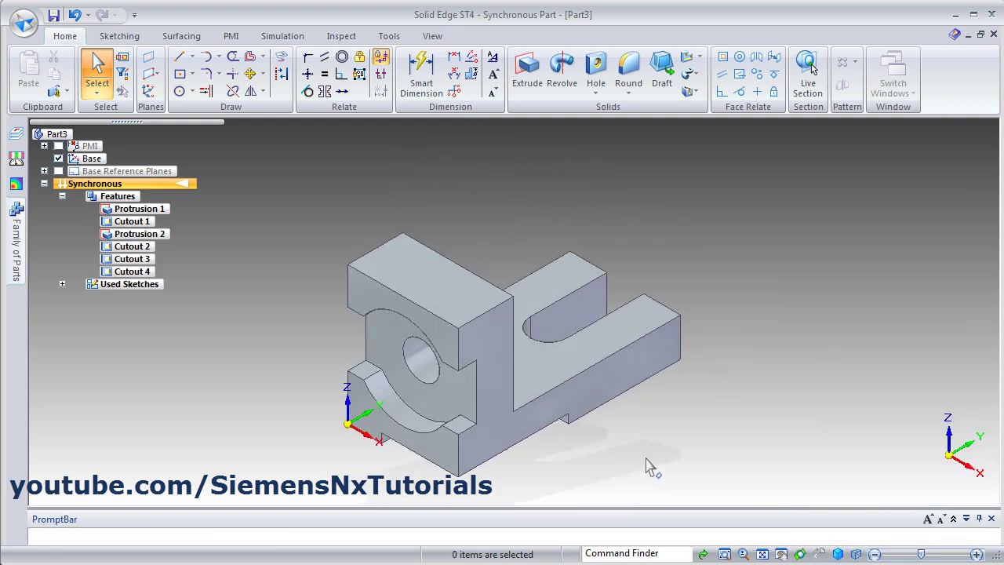
Step: Shrink the Adobe Reader window with EX 1.pdf to sit beside the model
key(alt+Tab)
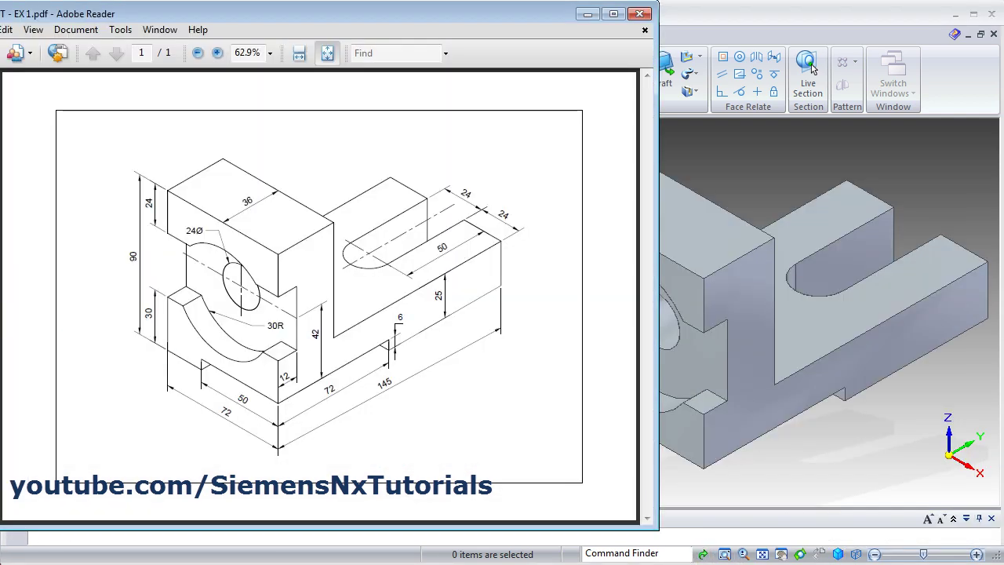
drag(650, 530, 530, 464)
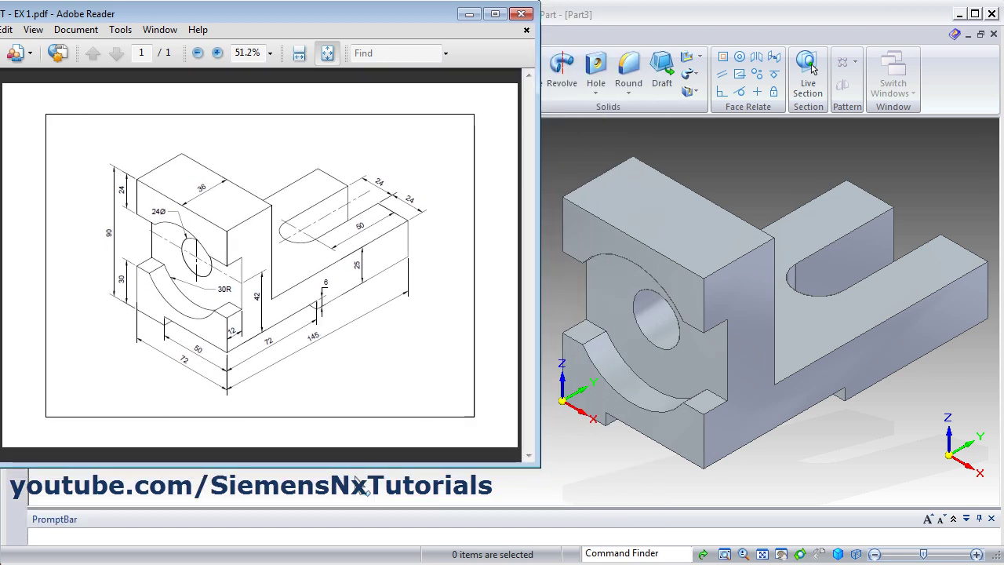
drag(350, 461, 356, 453)
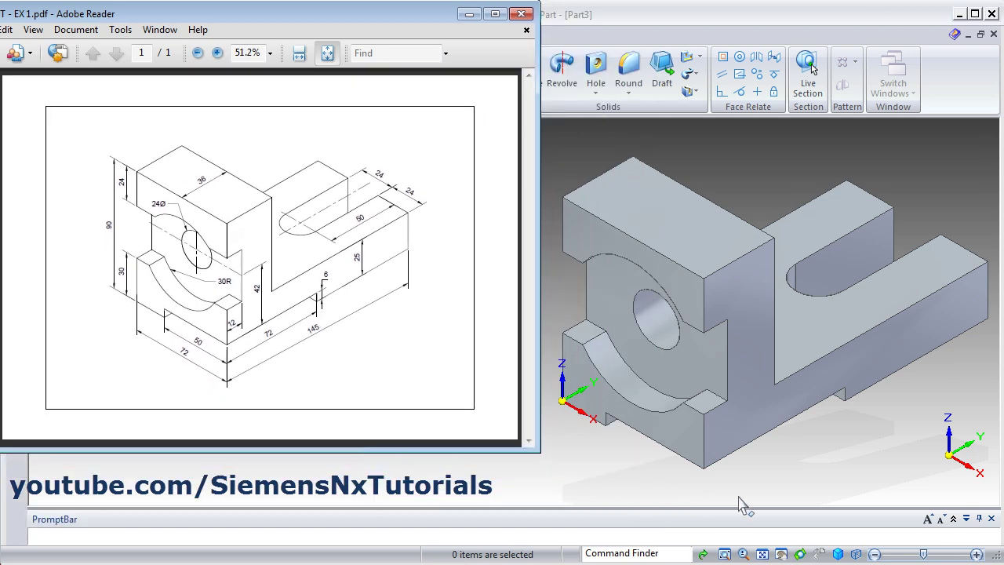